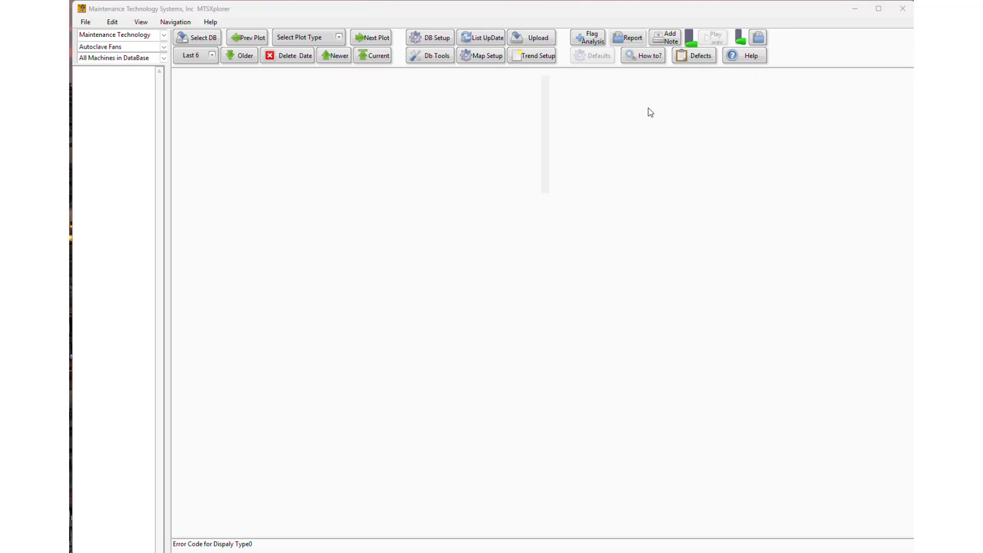
Step: Bring MTSXplorer to the front and display the Main Menu Hot Keys window with the H shortcut
left_click(423, 13)
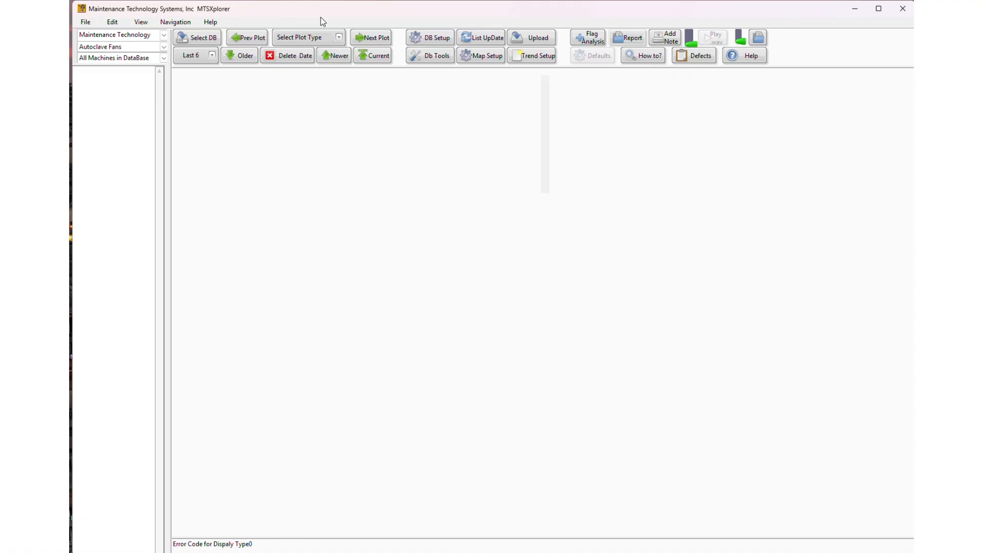
key("h")
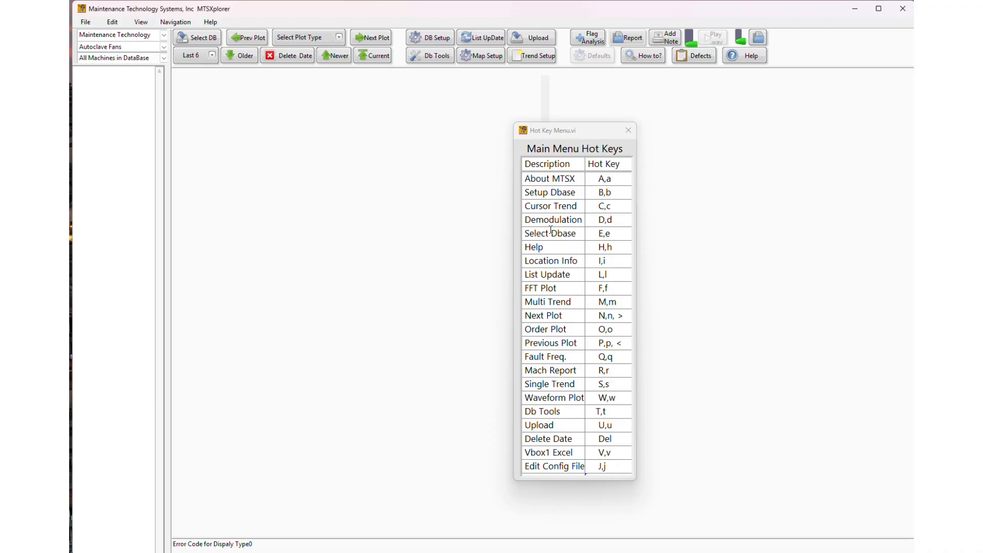
Step: Move the Hot Keys window to the right side of the main window
left_click_drag(578, 133, 769, 117)
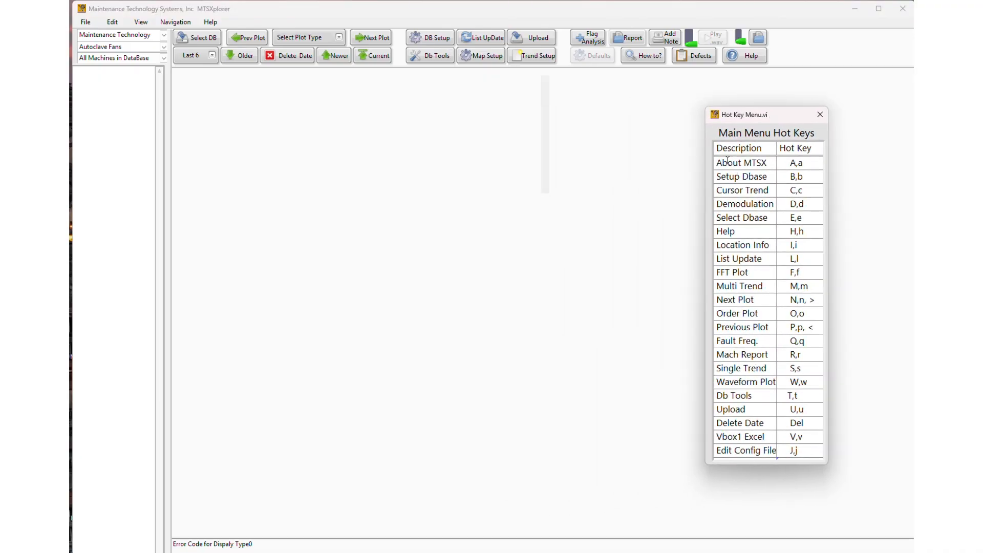
left_click(795, 162)
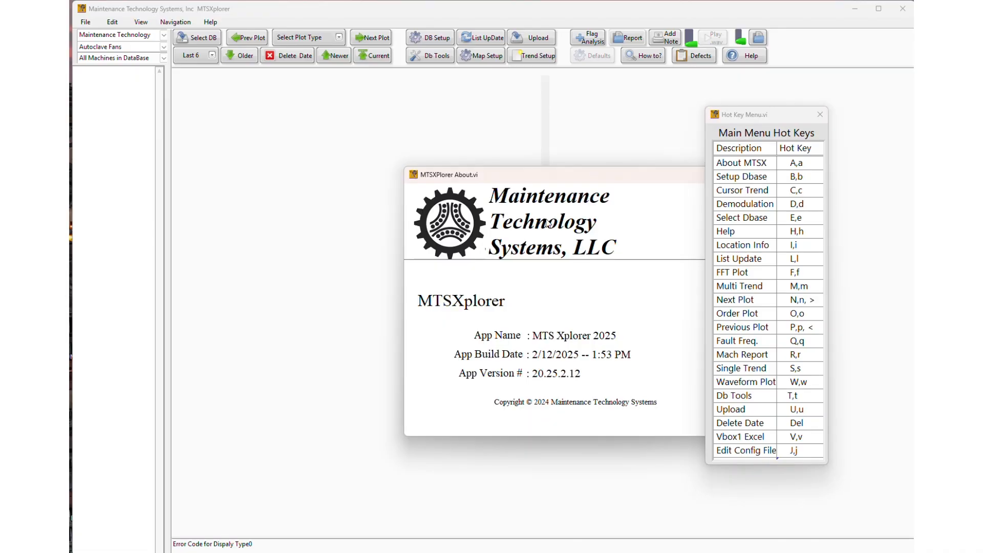
left_click_drag(553, 176, 457, 146)
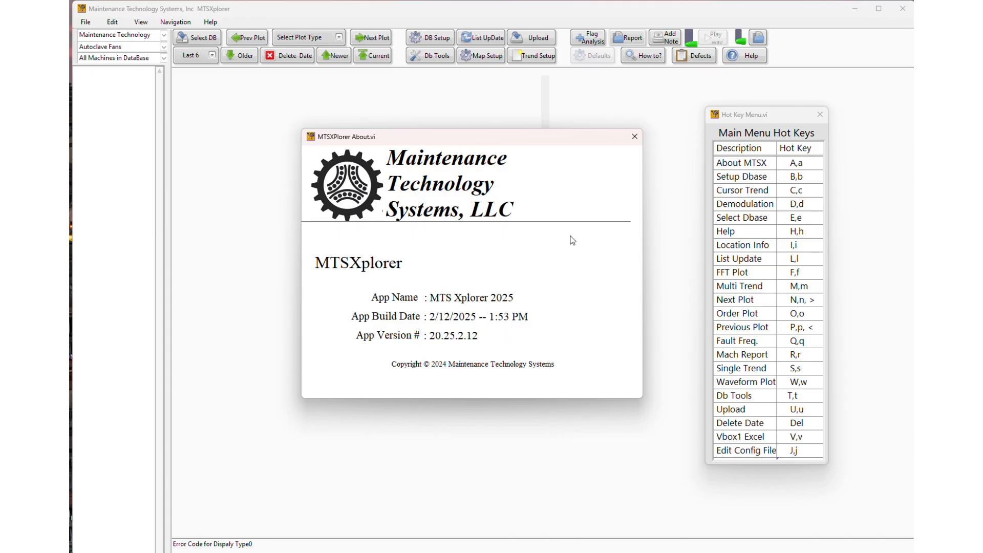
left_click(629, 135)
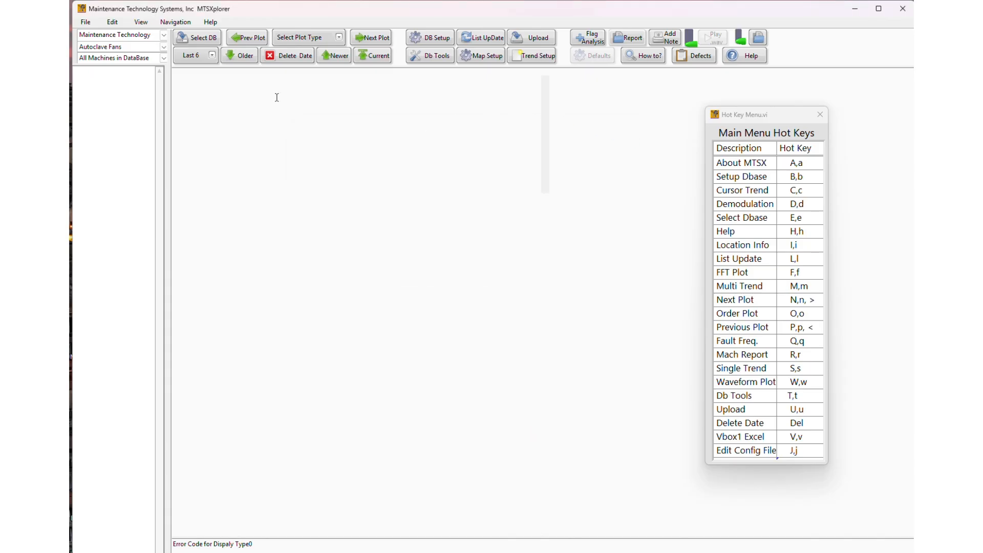
Step: Switch the customer database to Greymont Limestone and open its Database Setup table
left_click(211, 22)
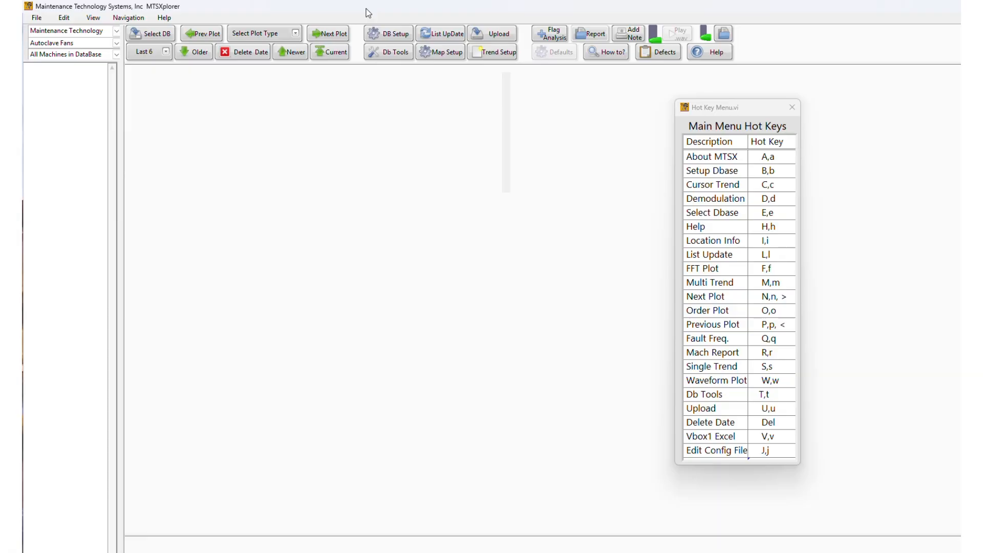
key("b")
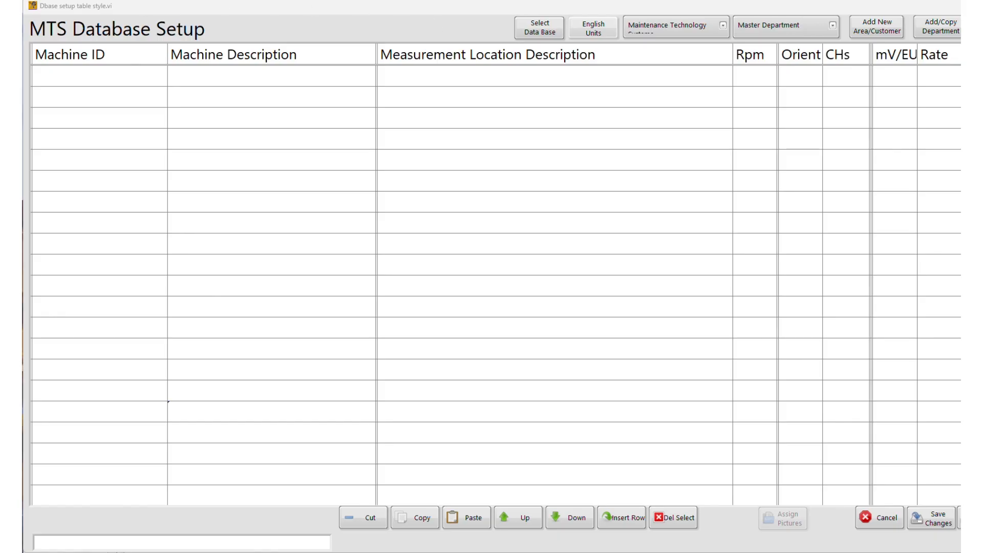
key("Escape")
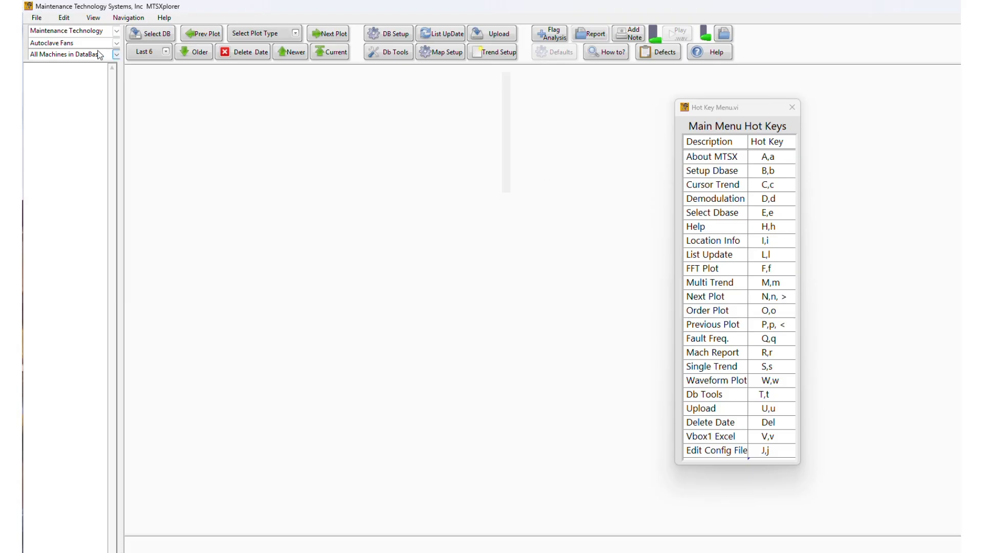
left_click(102, 32)
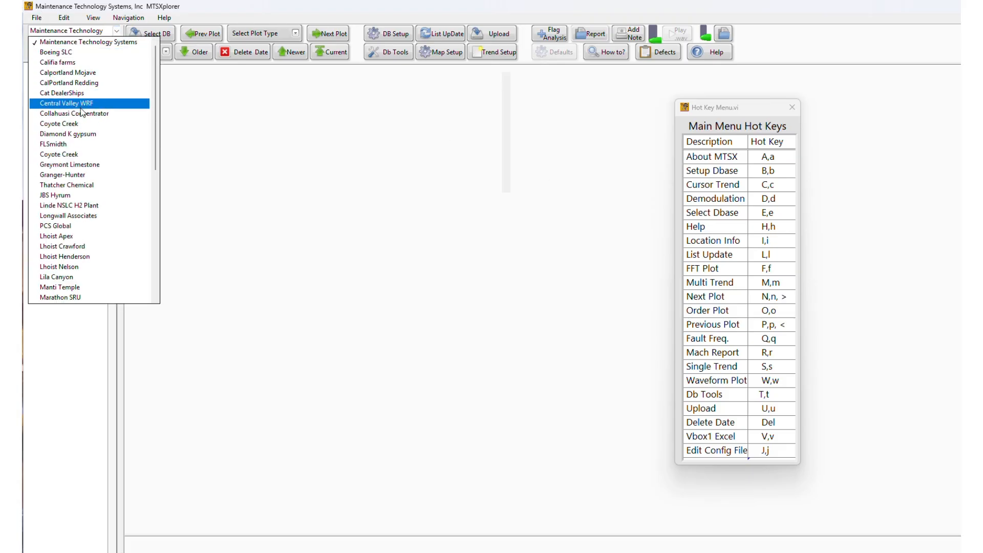
left_click(91, 165)
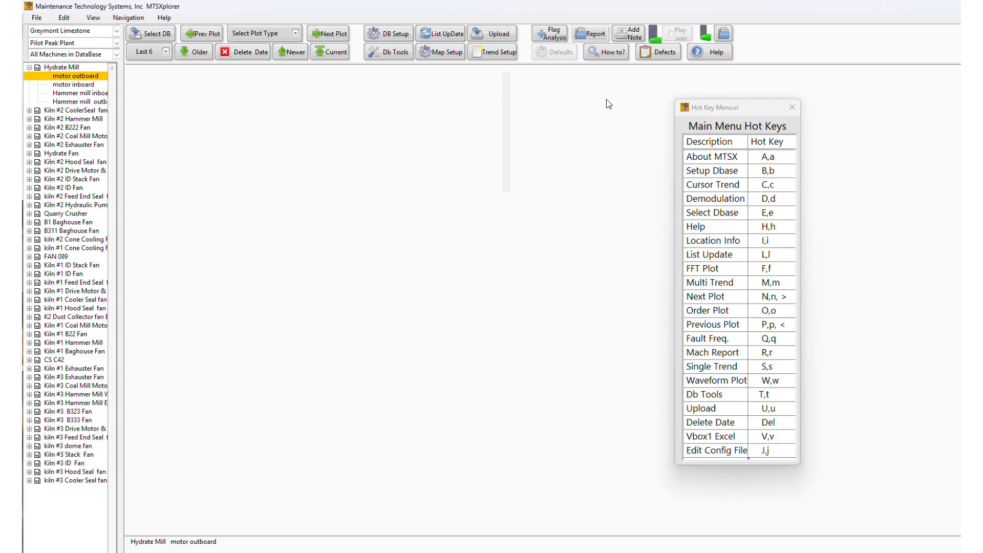
key("b")
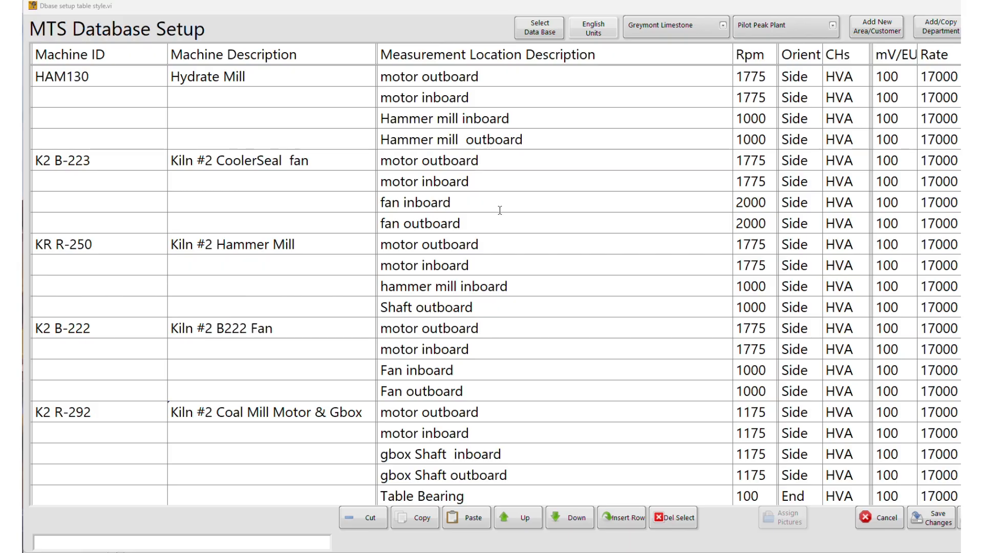
scroll(500, 210, "down", 3)
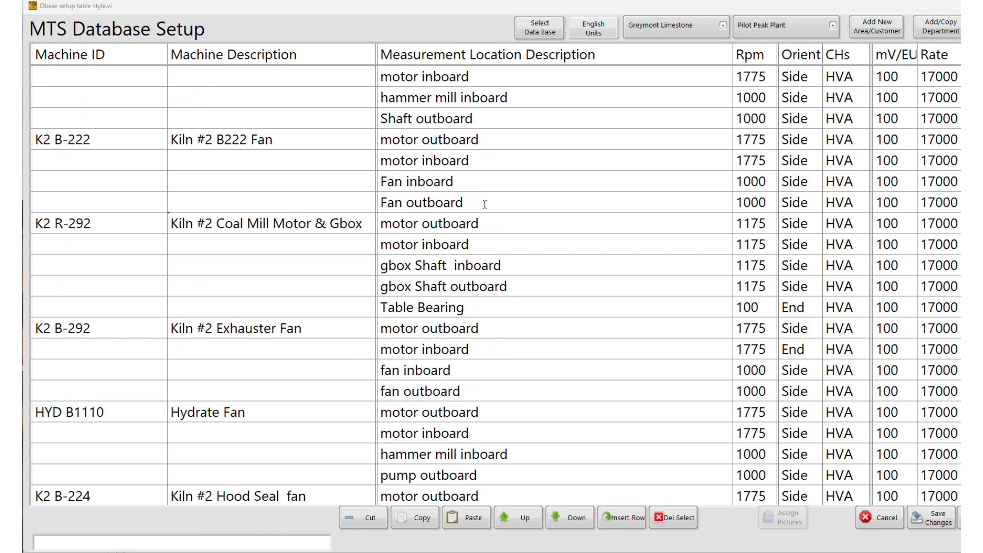
scroll(462, 191, "down", 3)
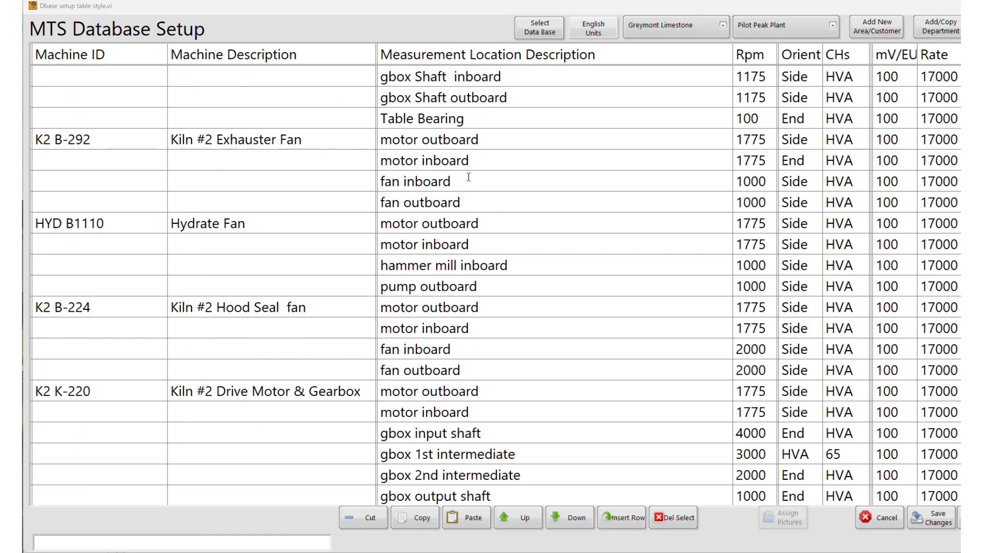
scroll(445, 246, "down", 3)
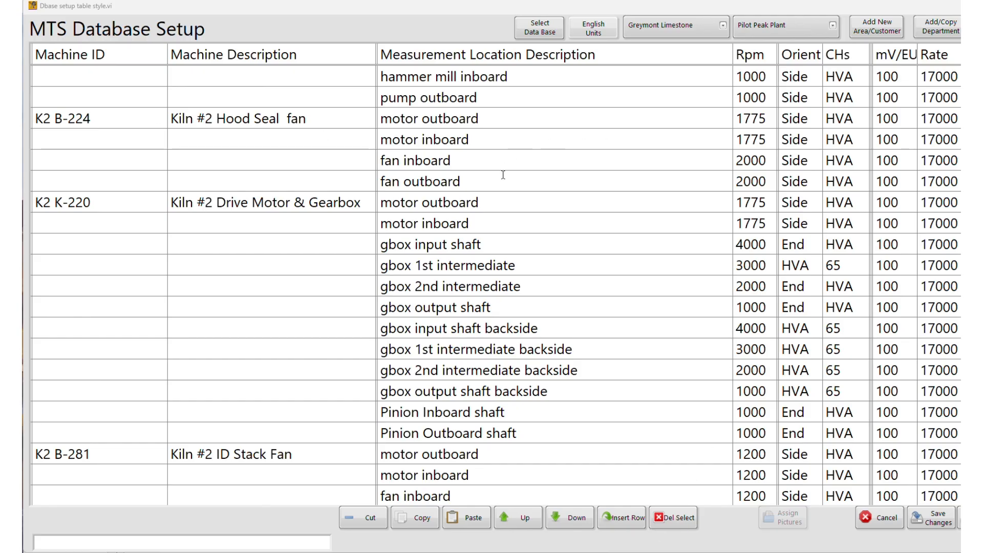
left_click(874, 518)
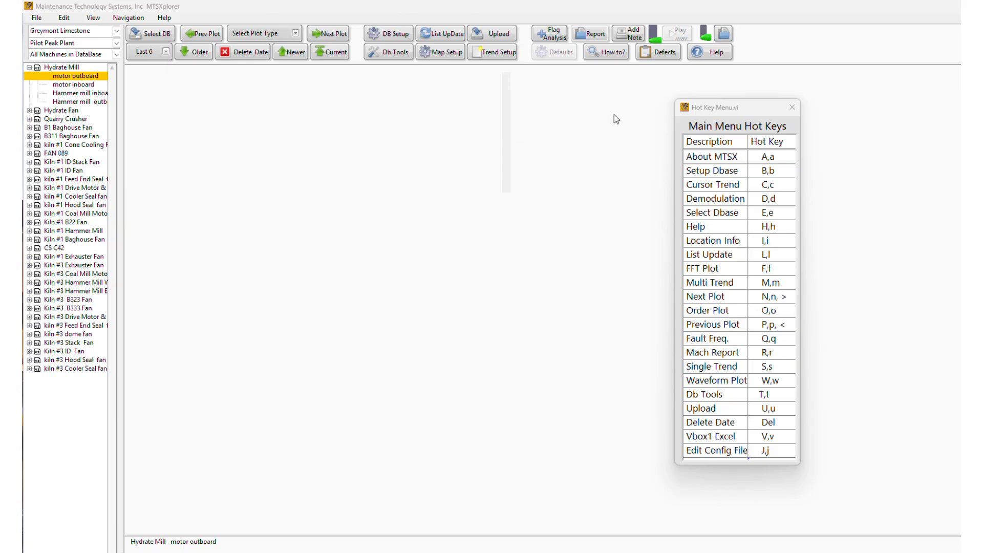
Step: Open the Cursor Trend plot and an FFT spectrum plot
key("c")
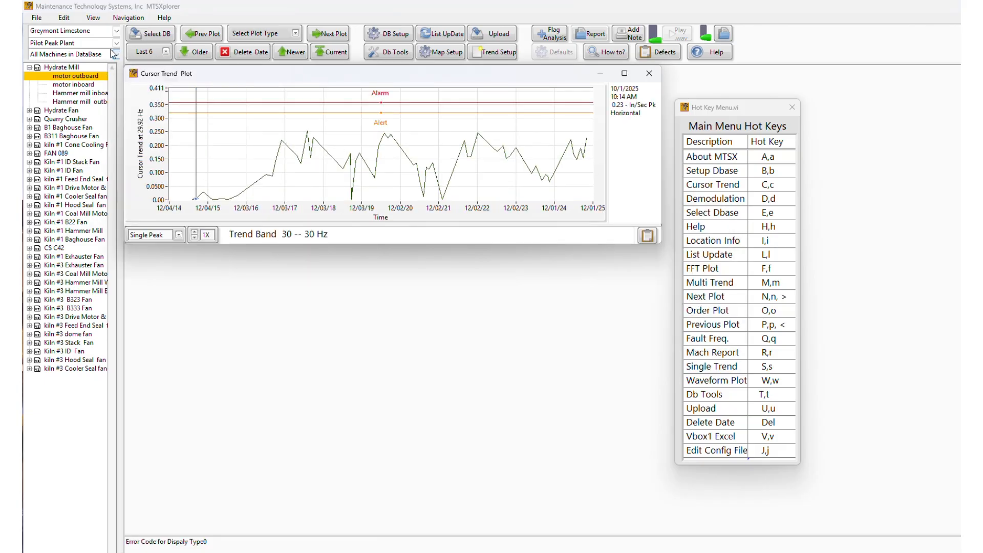
left_click(264, 36)
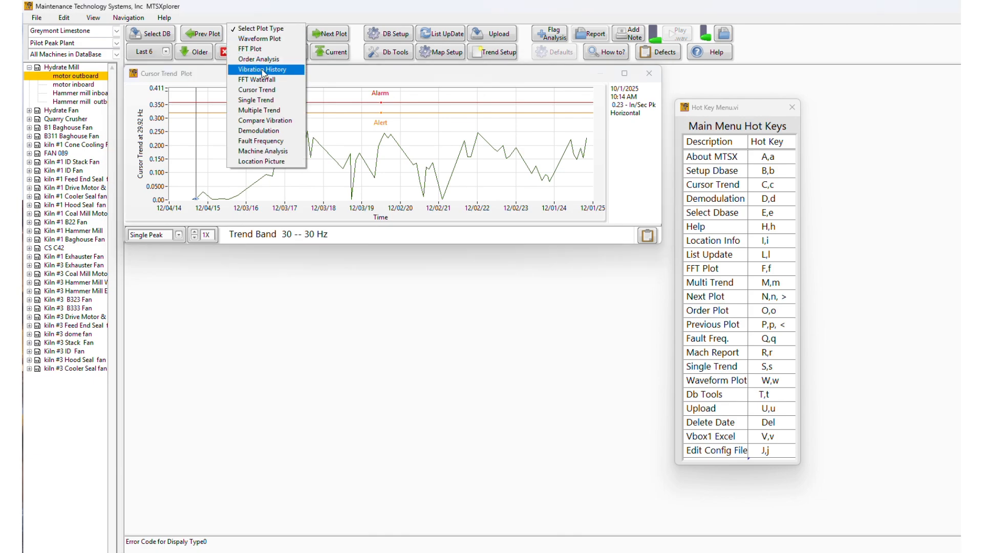
left_click(256, 49)
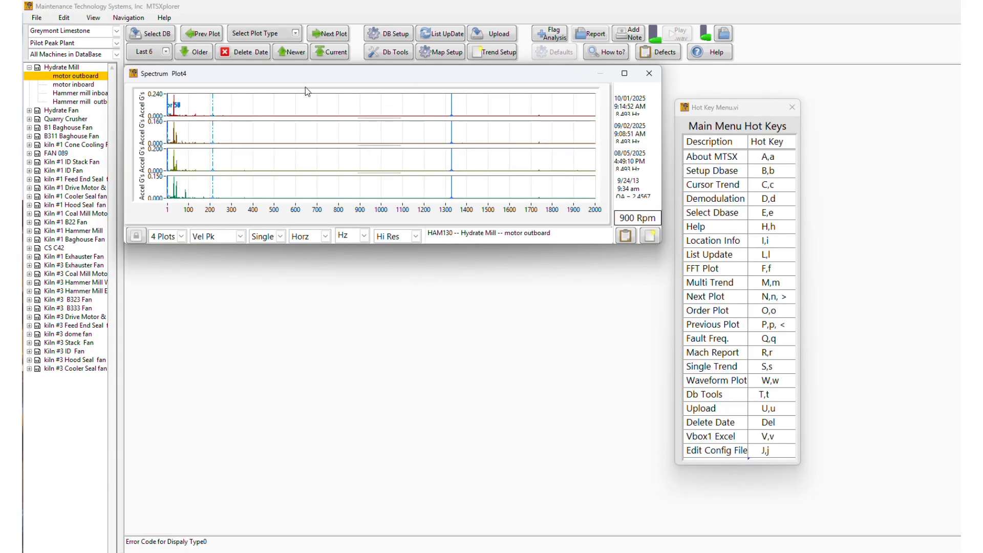
Step: Place Spectrum Plot4 below the cursor trend and make it taller
key("c")
left_click_drag(314, 83, 314, 263)
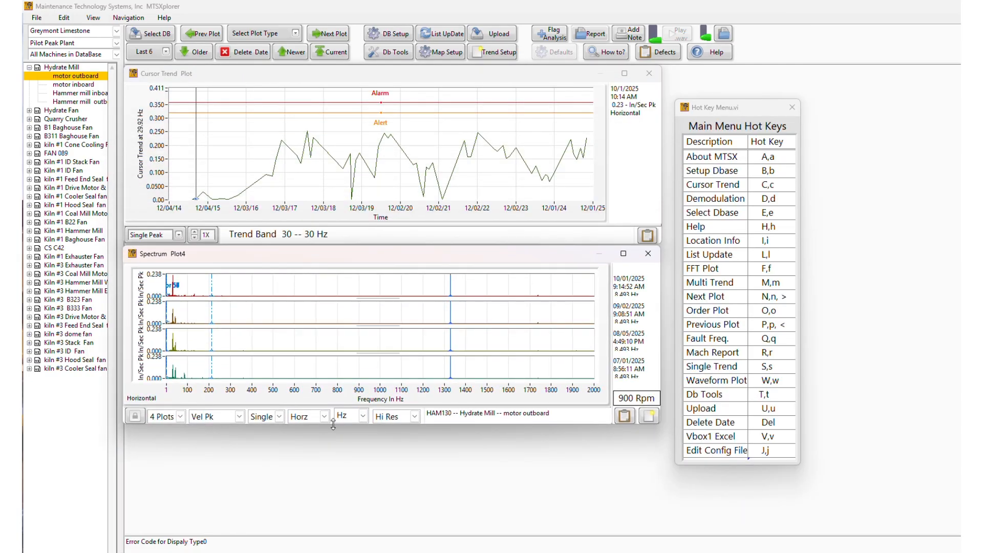
left_click_drag(335, 426, 335, 529)
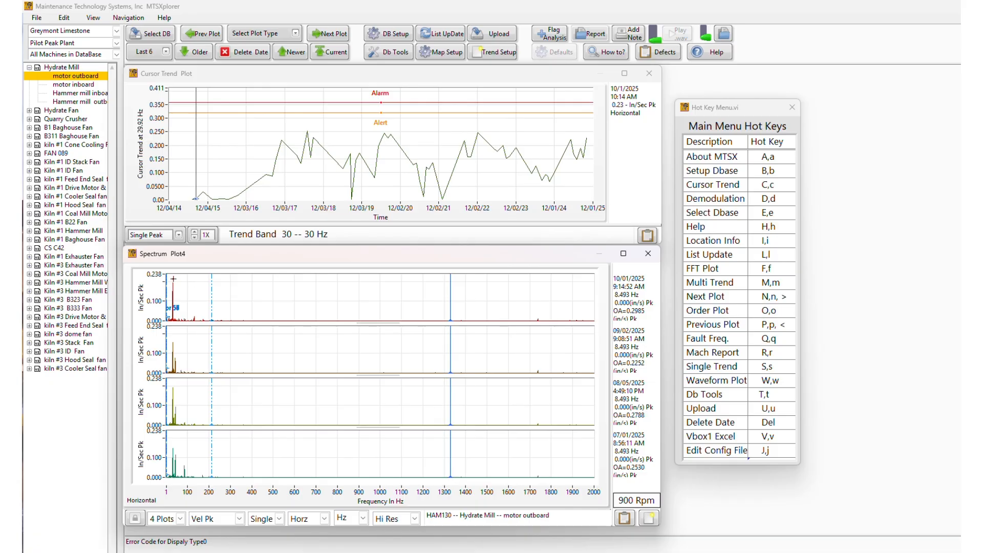
Step: Limit the spectrum frequency axis to 500 Hz
left_click(173, 277)
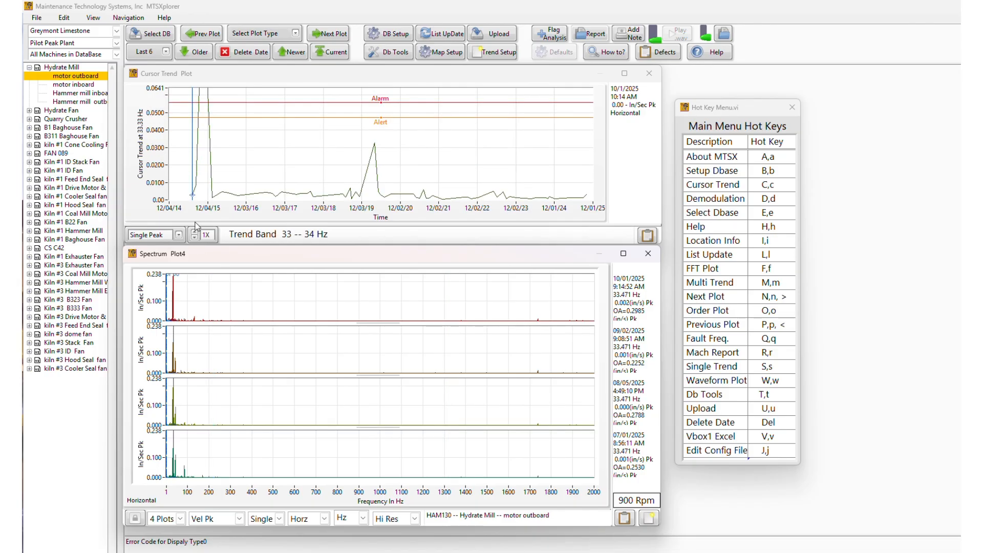
double_click(590, 492)
type("500")
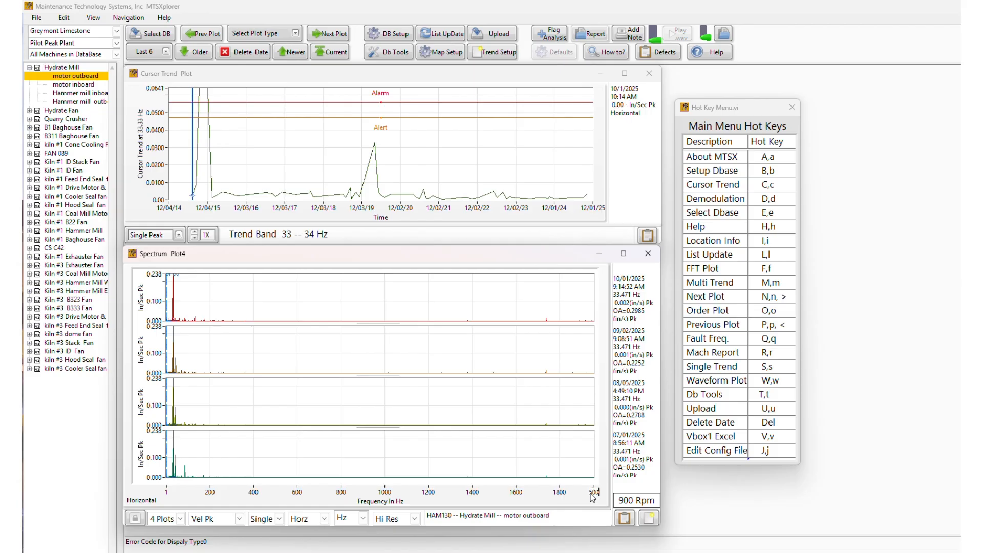
key("Return")
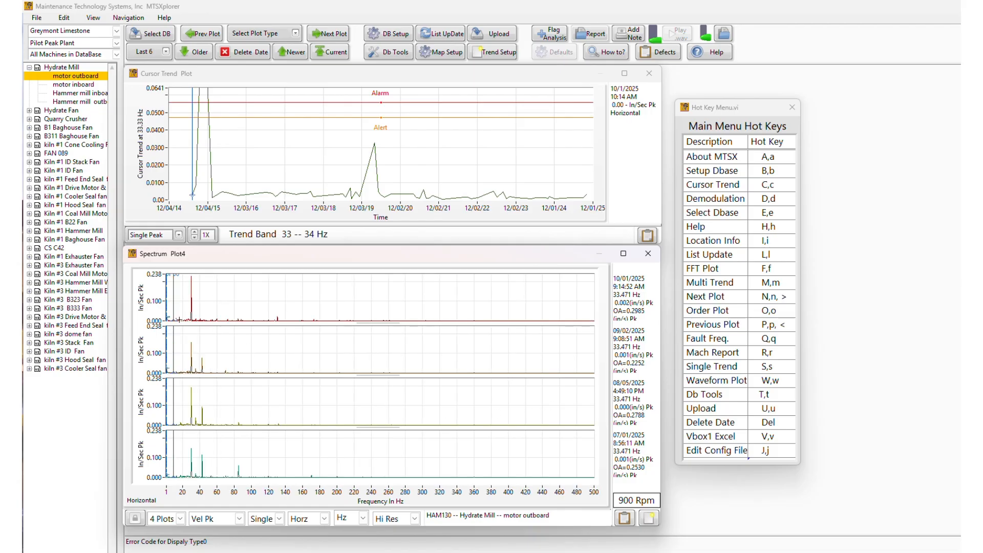
Step: Set the spectrum cursor to about 30 Hz so the trend follows that band
left_click(191, 279)
key("Left")
key("Left")
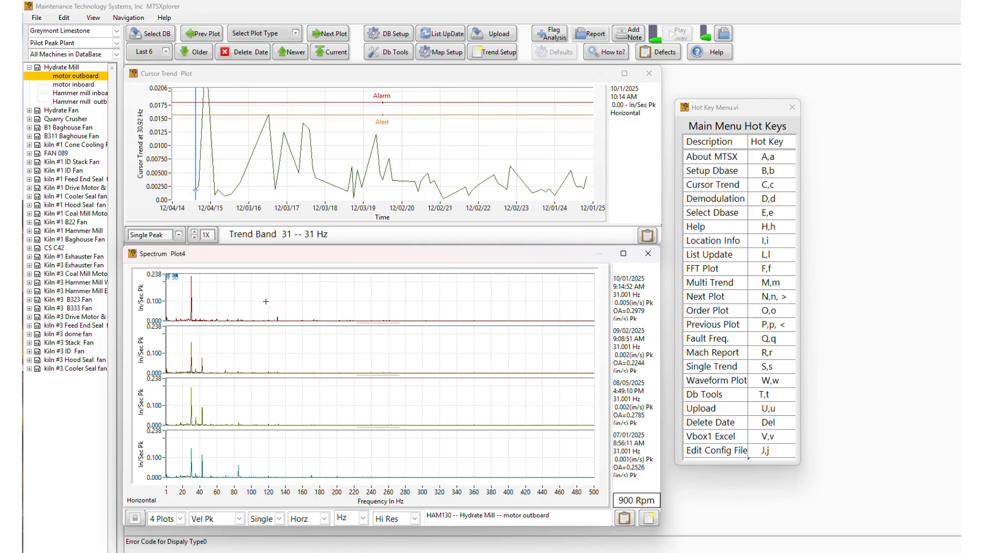
key("Left")
key("Left")
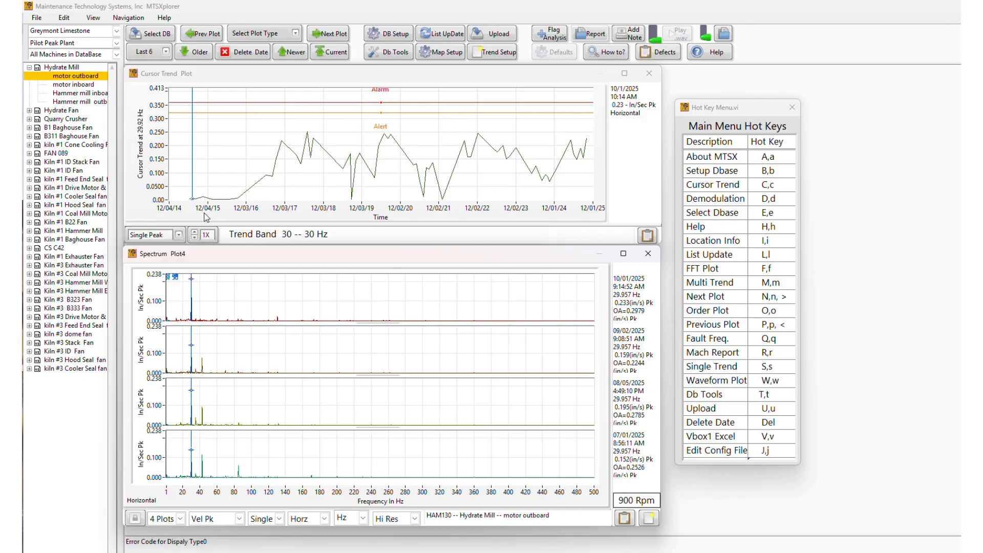
Step: Keep Single Peak with a 20X band width multiplier, then close the trend and spectrum plots
left_click(179, 234)
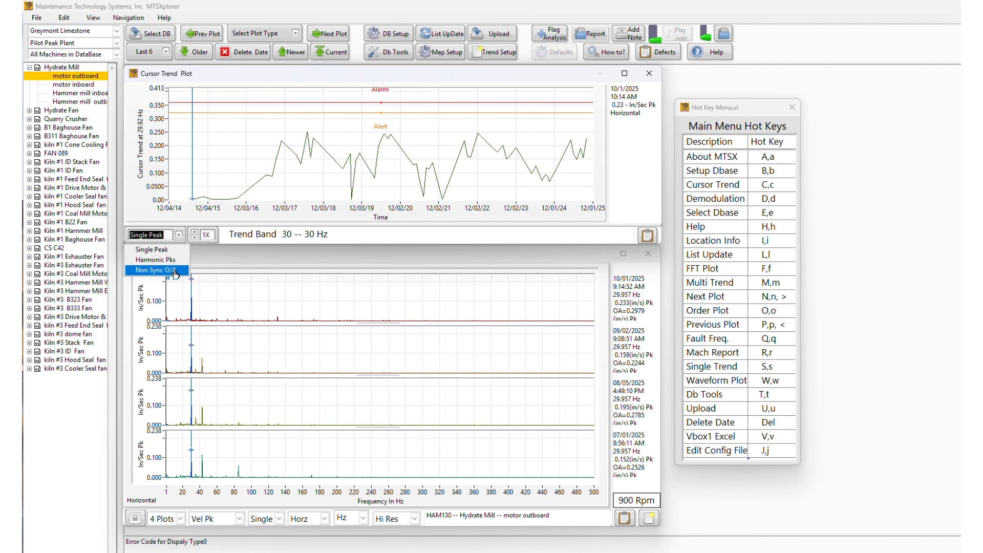
left_click(179, 236)
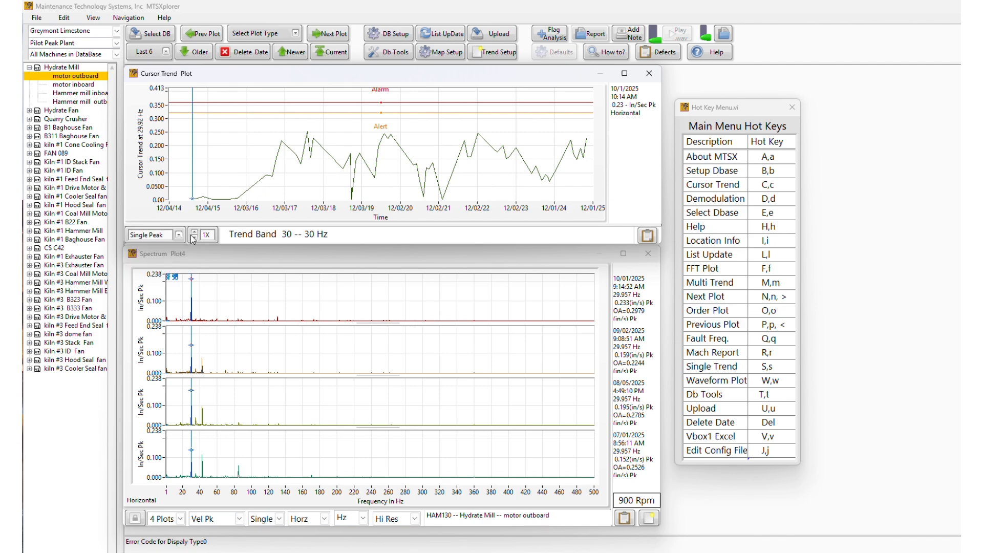
left_click(196, 238)
left_click(196, 239)
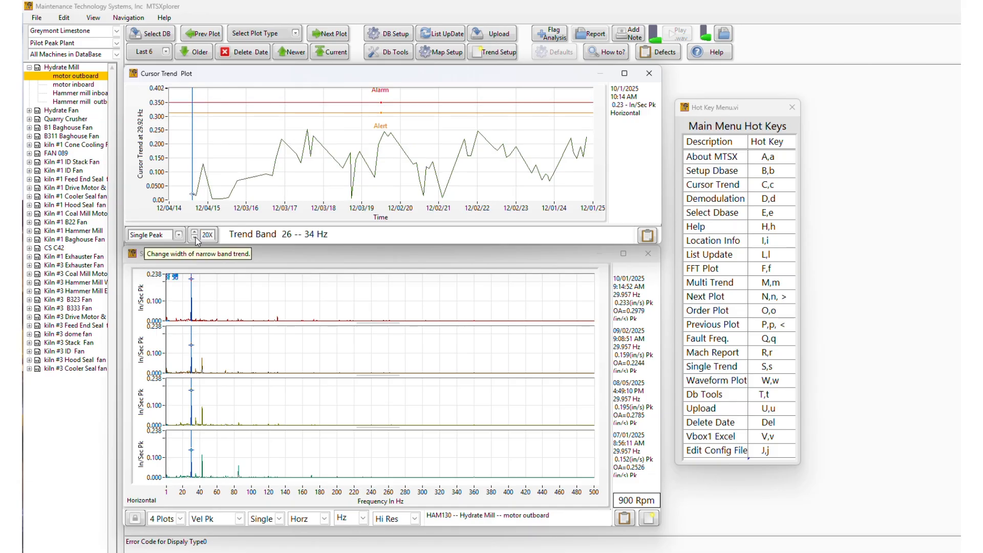
left_click(207, 236)
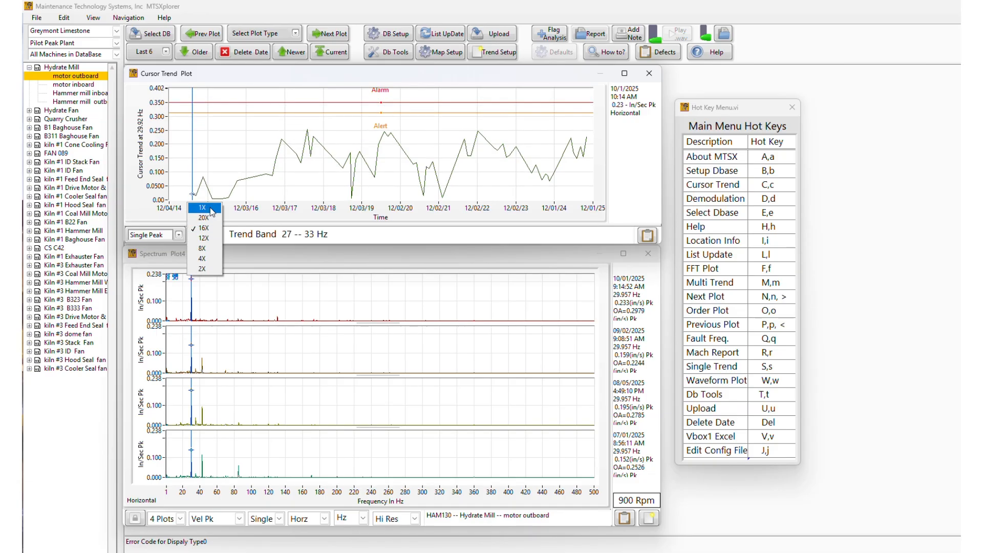
left_click(211, 218)
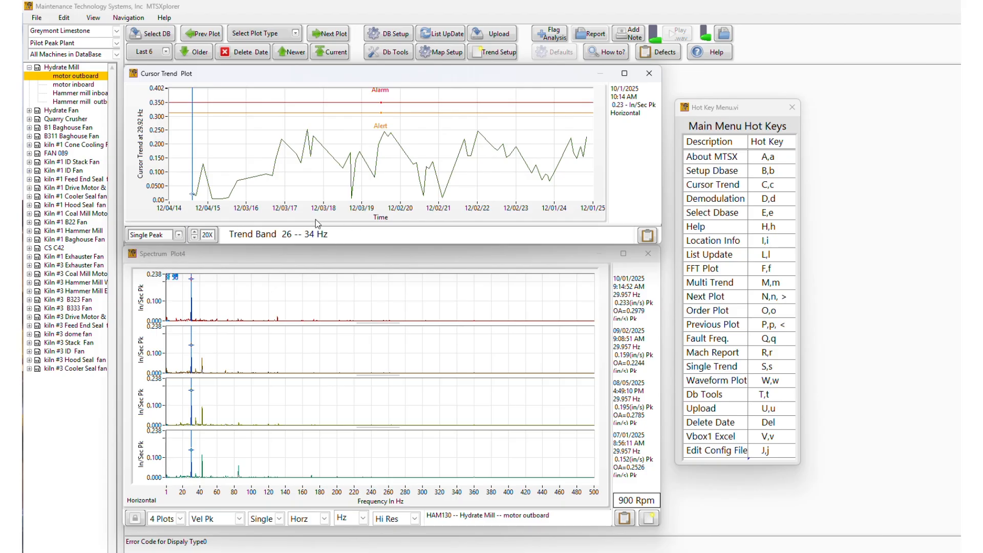
left_click(650, 73)
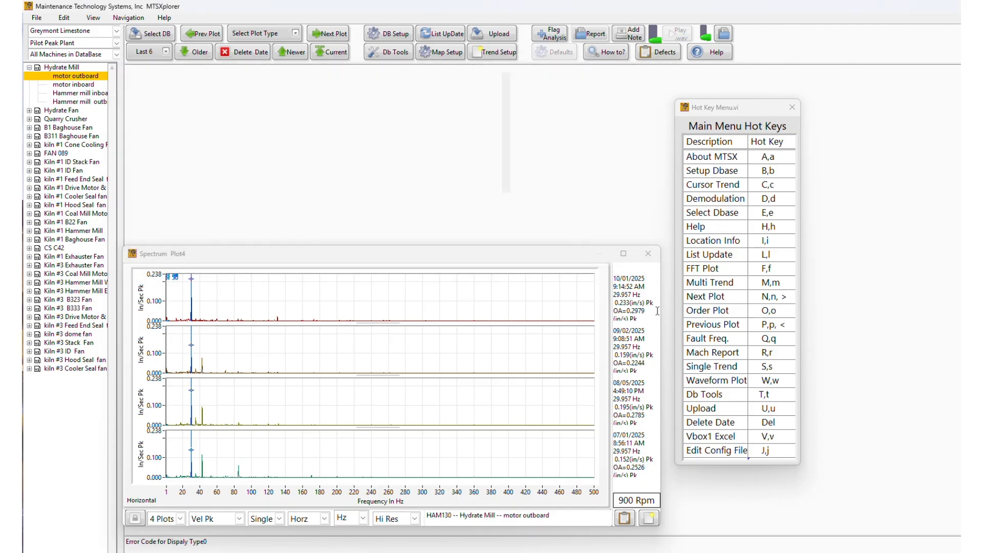
left_click(648, 253)
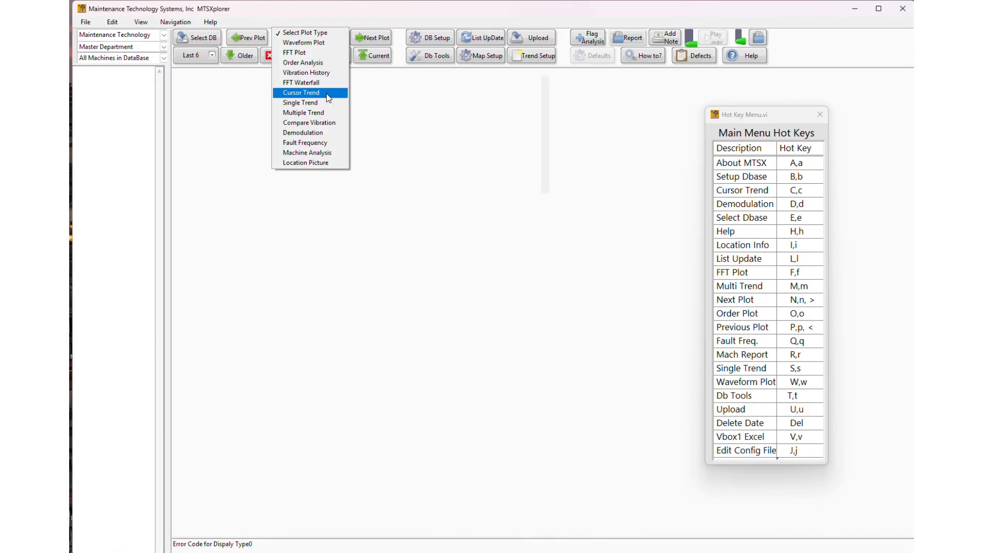
Step: Open a Demodulation plot showing 9000 Hz and 1000 Hz spectra, then close it
left_click(328, 134)
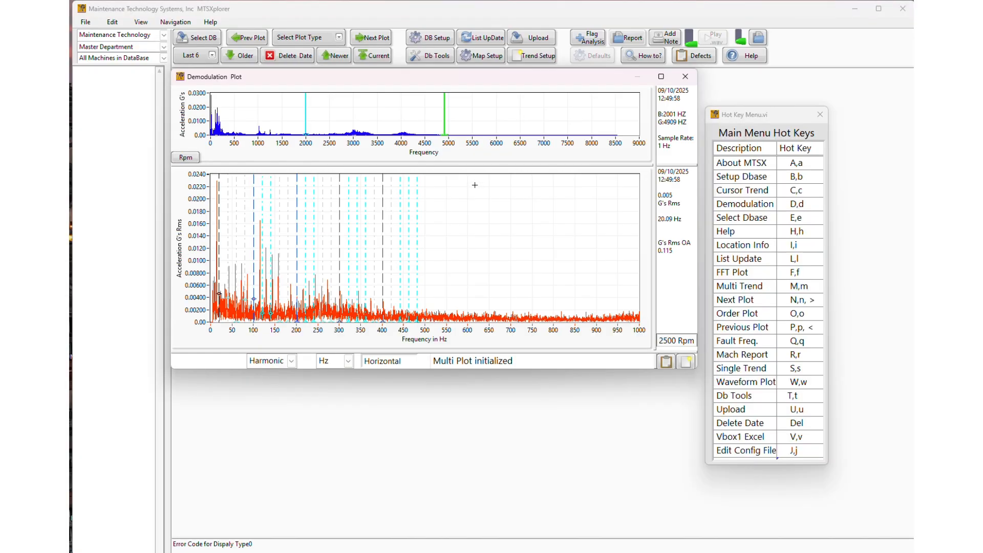
left_click(685, 76)
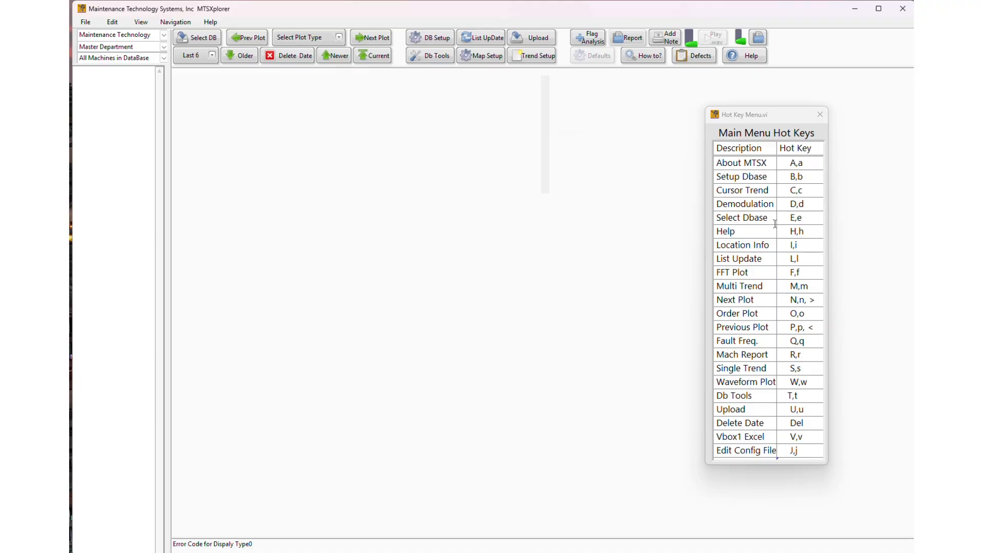
Step: Select C:\MTS\MTS Services Dbase as the database folder
key("e")
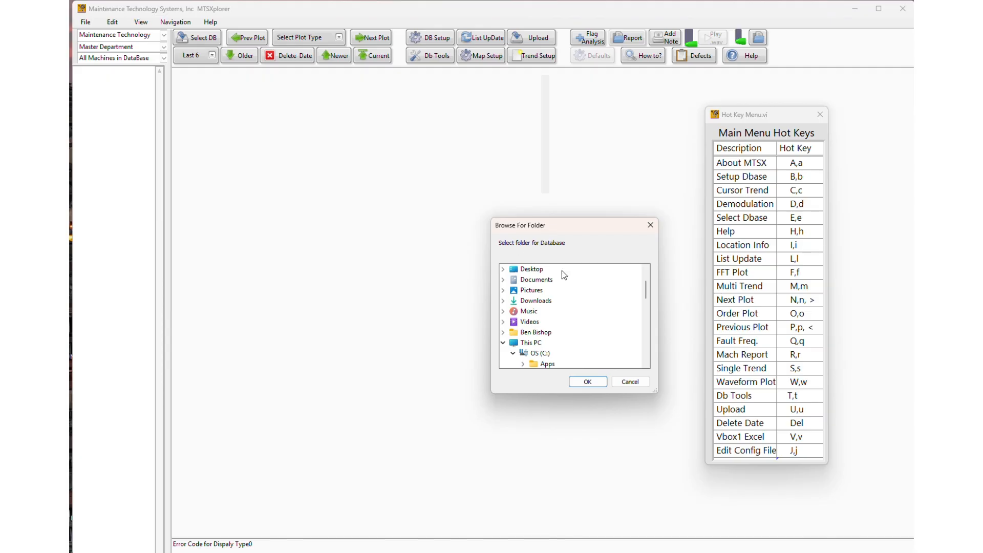
scroll(557, 335, "down", 2)
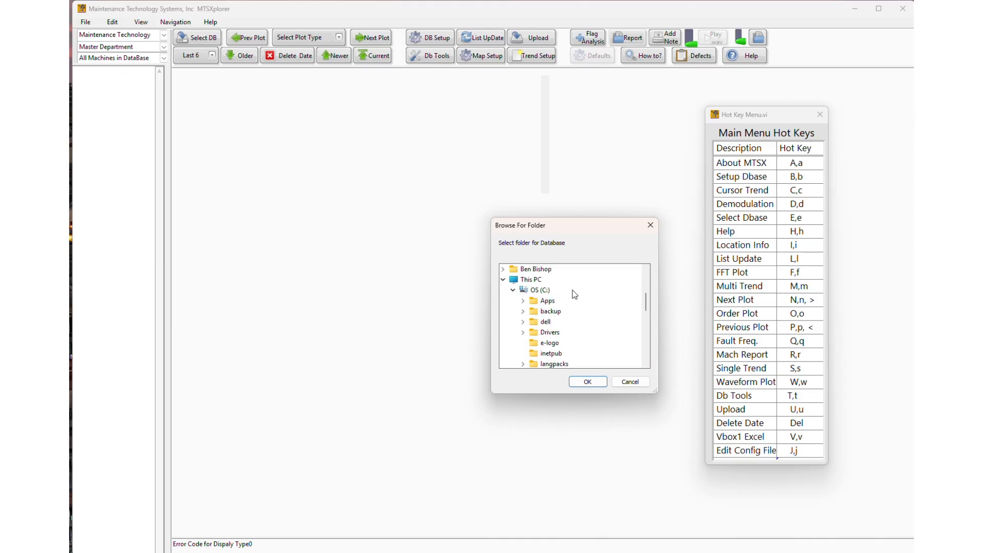
scroll(553, 308, "down", 1)
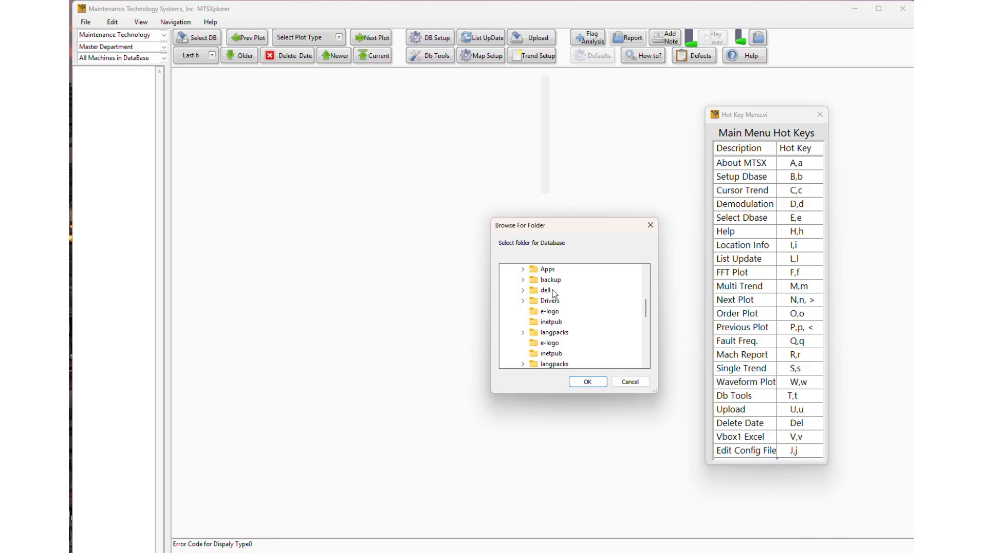
double_click(547, 353)
left_click(551, 355)
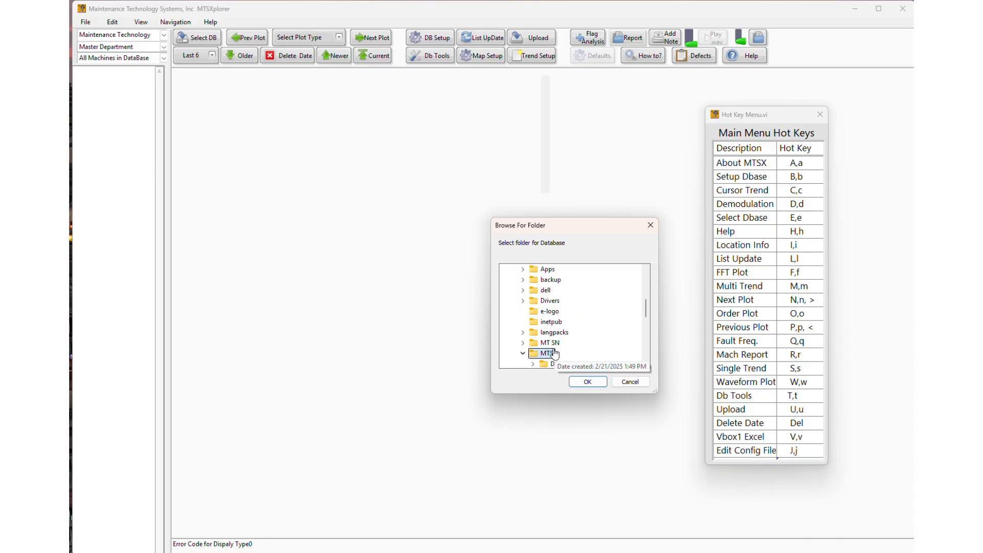
scroll(567, 336, "down", 2)
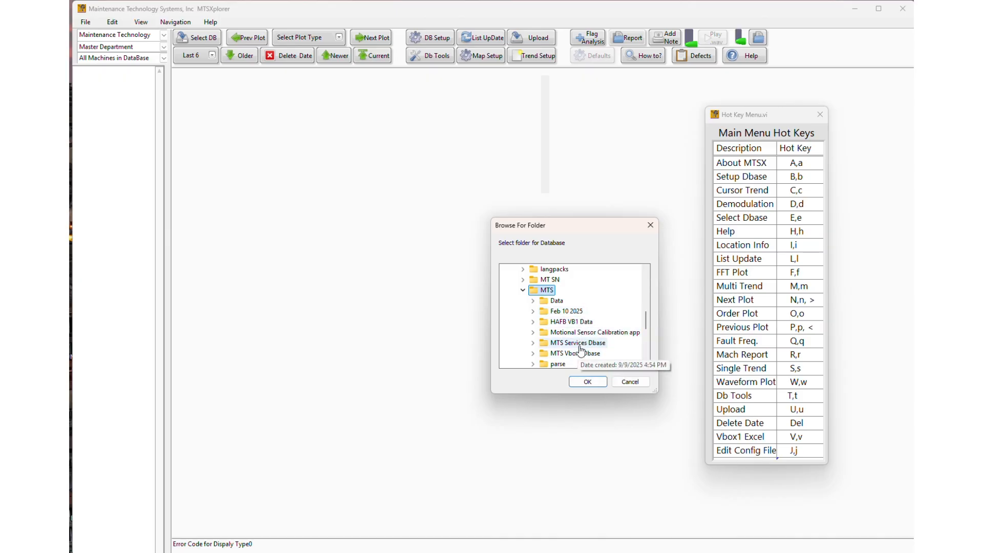
double_click(580, 346)
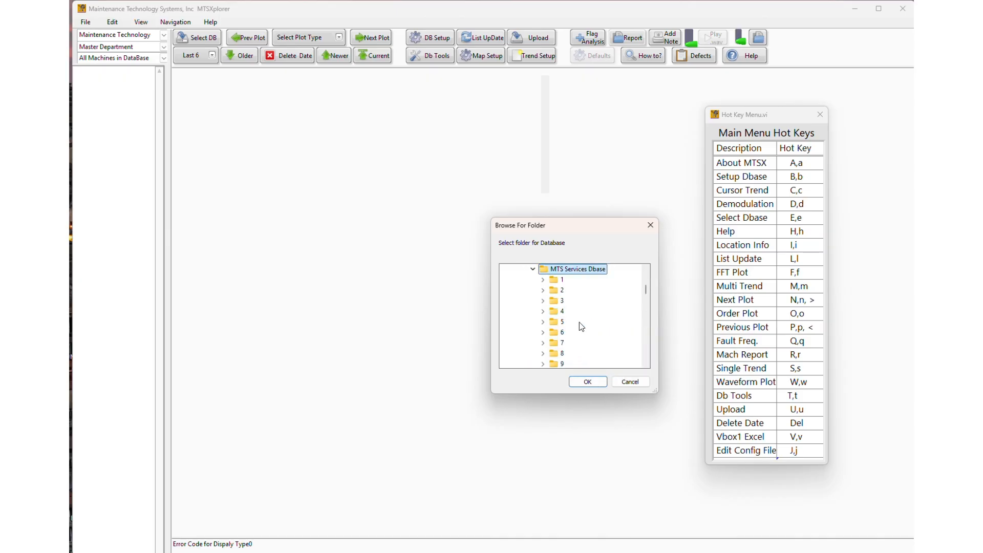
left_click(587, 382)
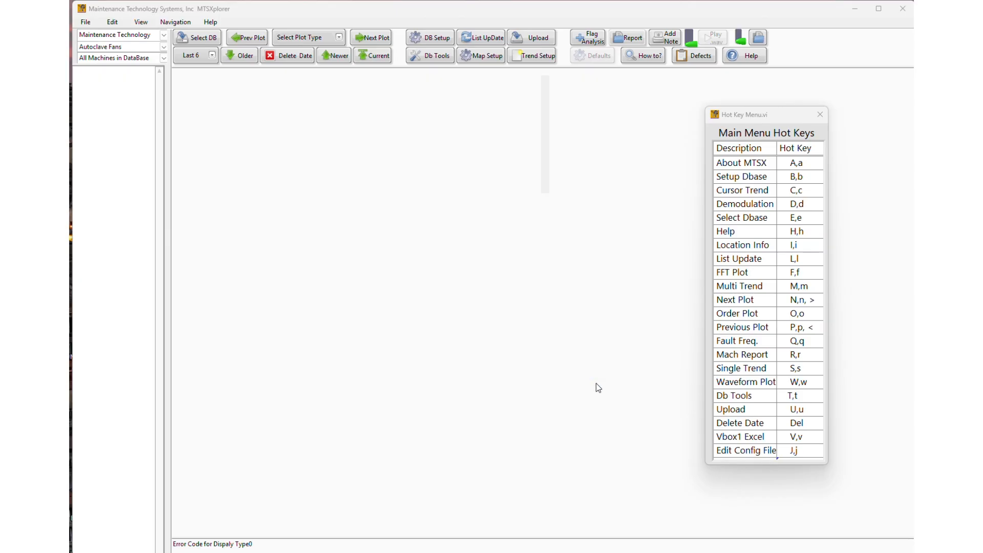
Step: Switch the company to Calportland Mojave to list its CPM Kiln Area machines
left_click(150, 42)
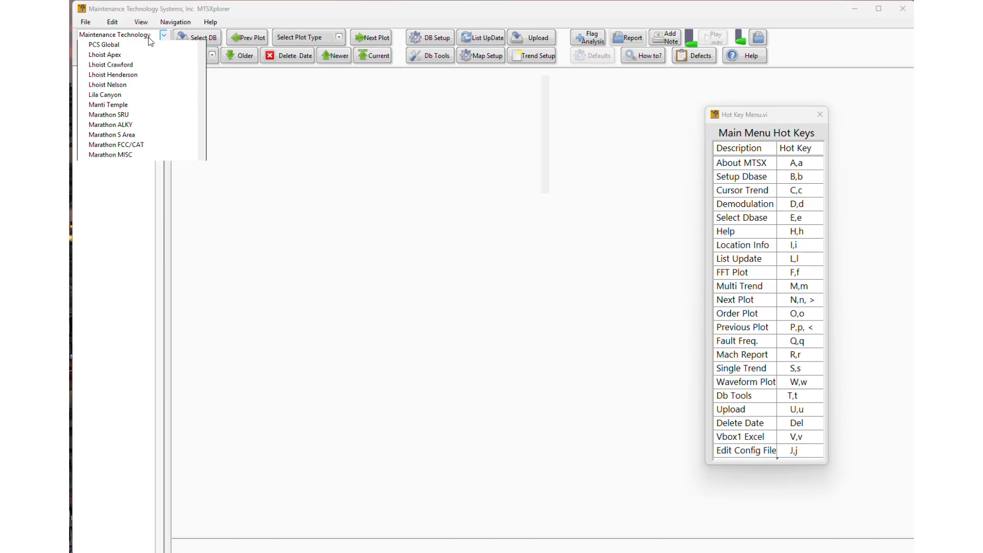
left_click(150, 42)
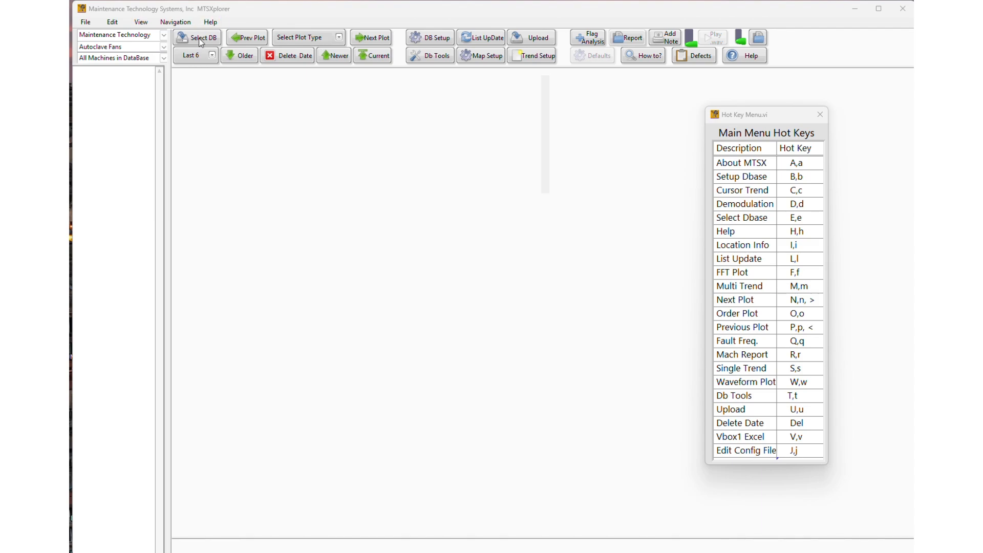
left_click(126, 36)
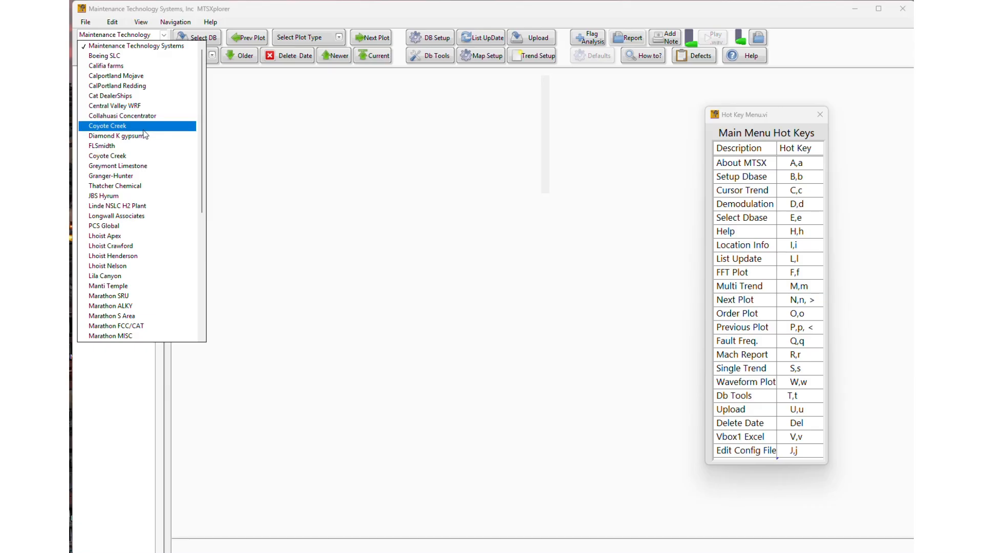
left_click(139, 78)
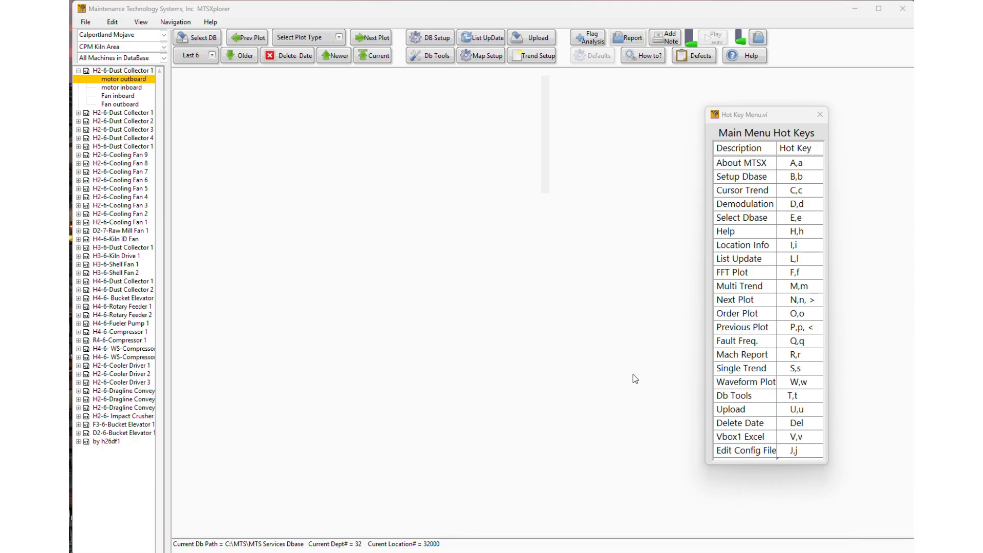
left_click(210, 23)
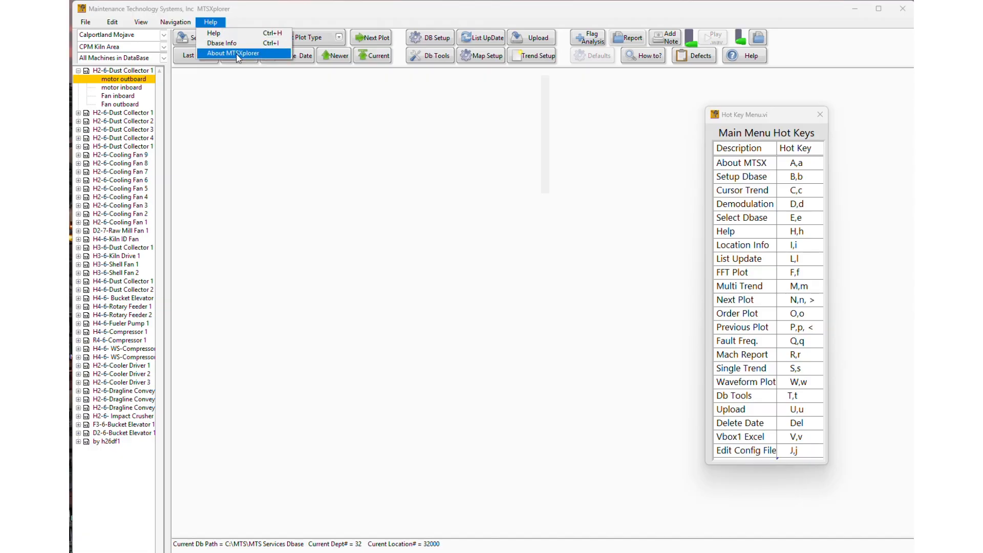
left_click(511, 174)
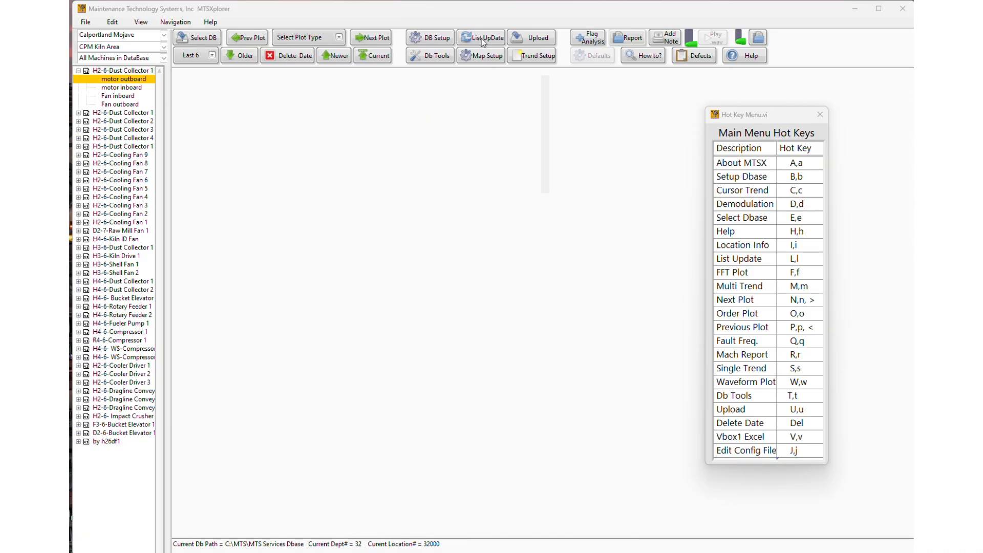
key("l")
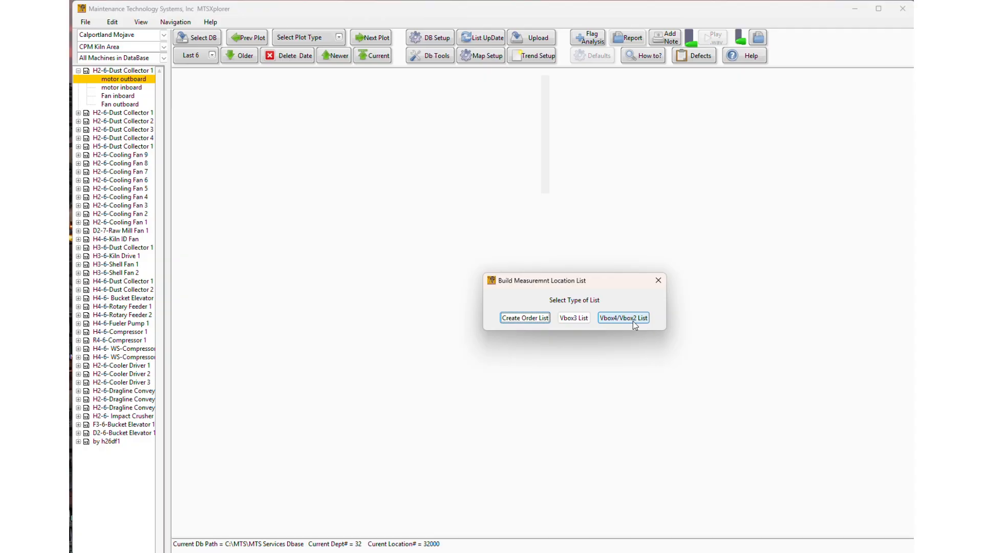
left_click(658, 280)
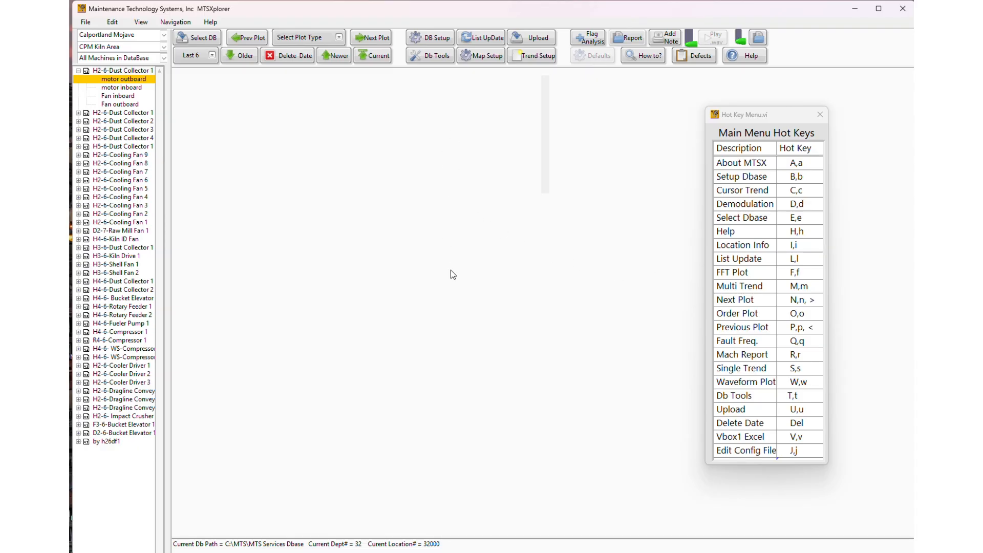
key("f")
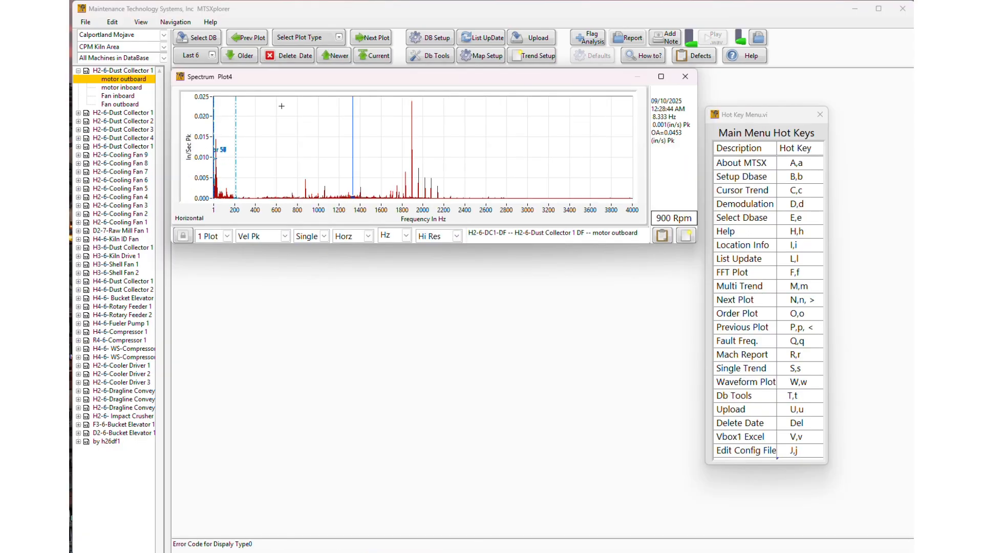
left_click(227, 236)
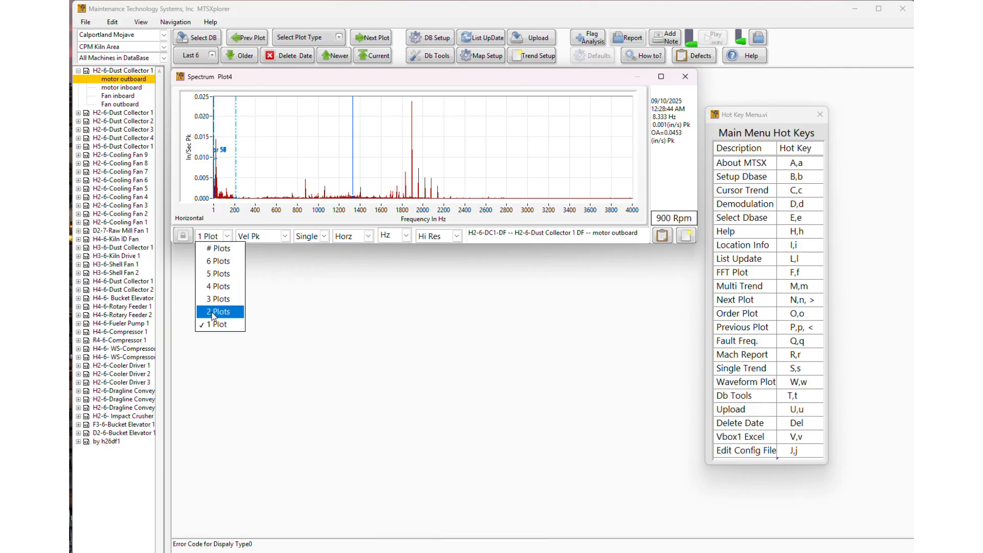
left_click(226, 287)
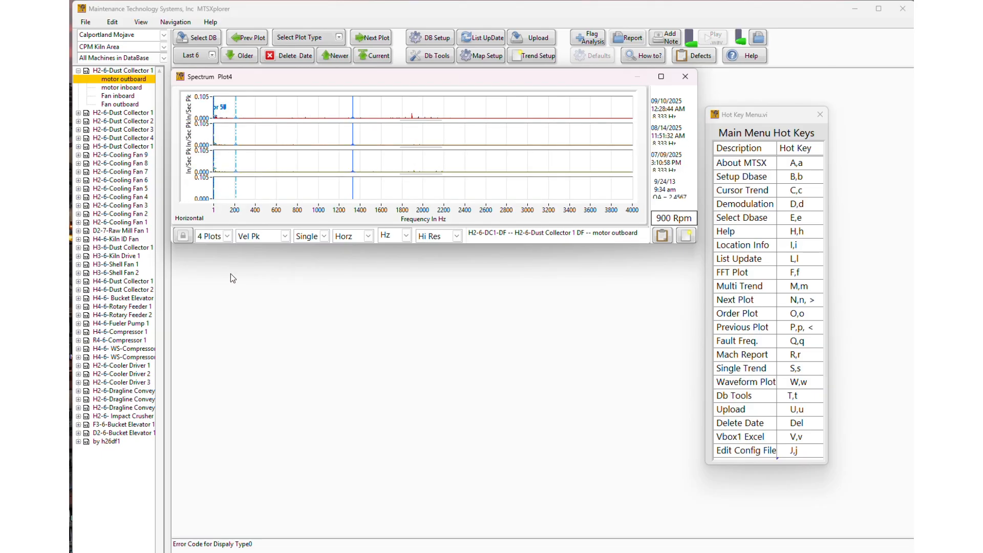
left_click_drag(281, 246, 300, 394)
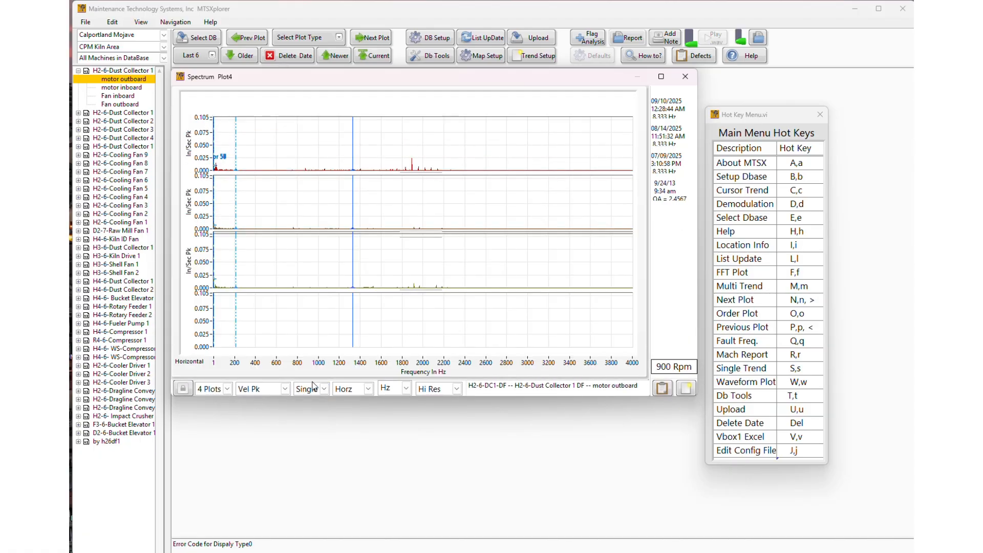
double_click(634, 363)
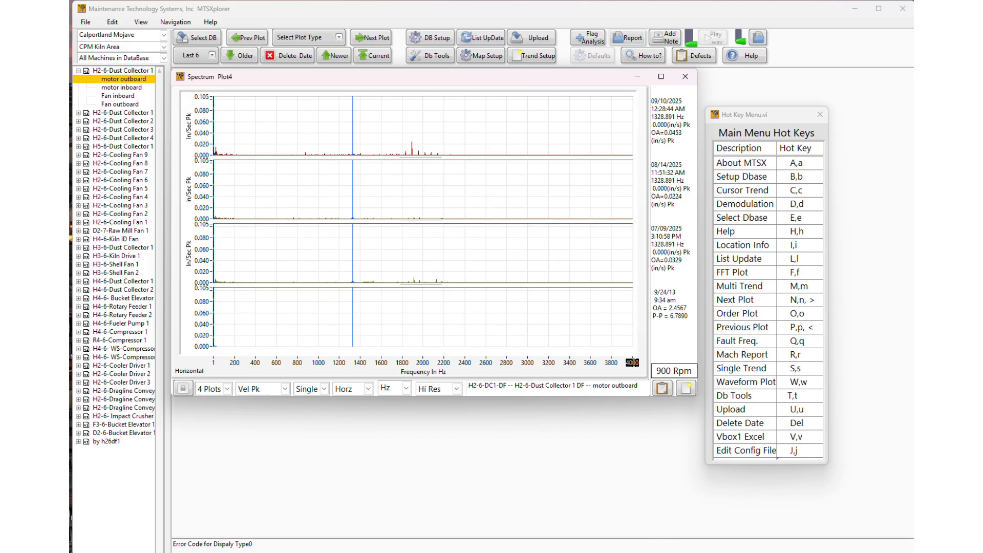
type("2000")
key("Return")
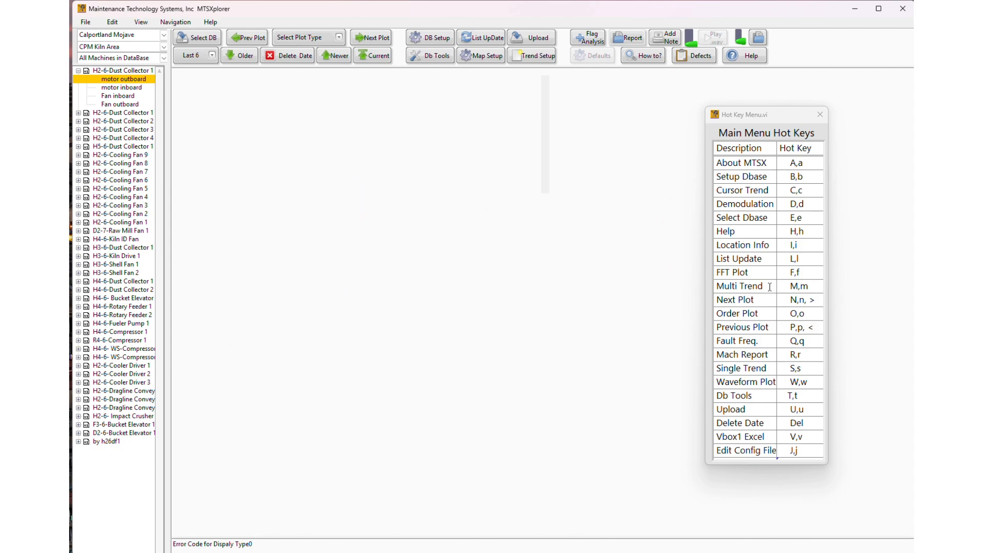
key("m")
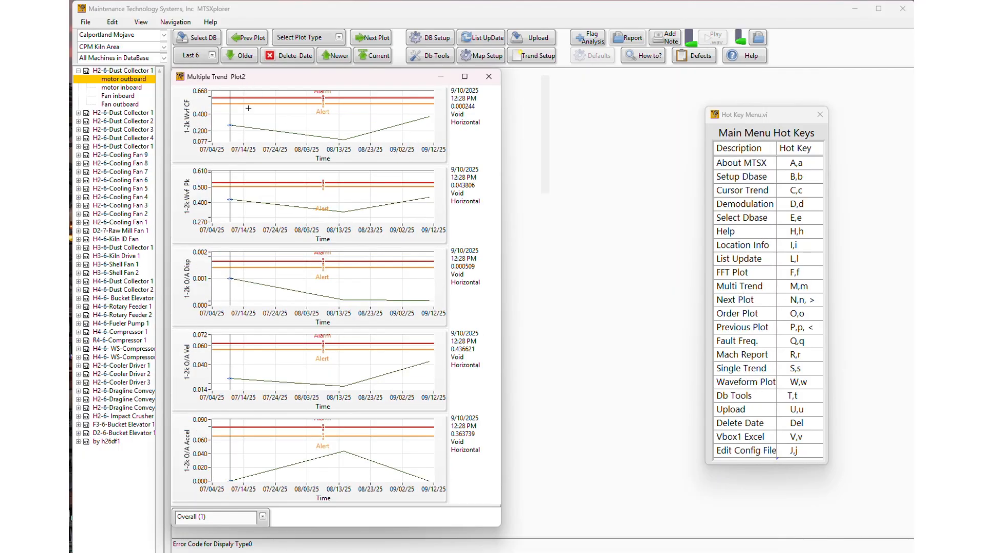
left_click(255, 518)
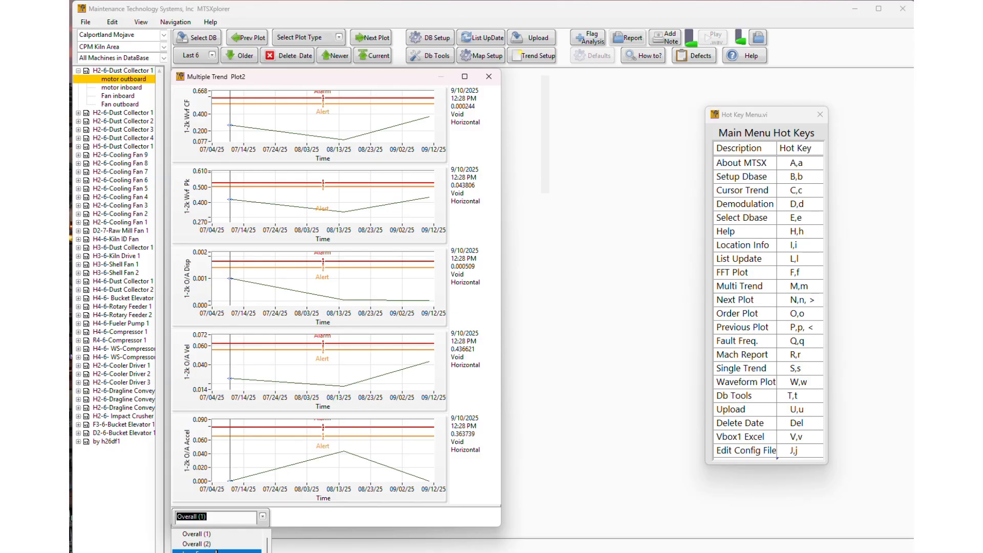
left_click(490, 76)
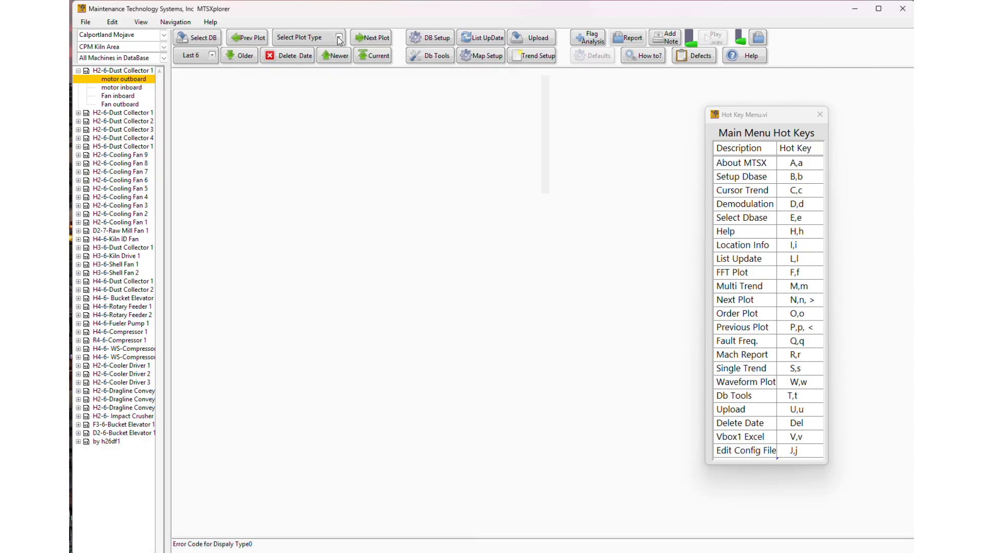
left_click(339, 37)
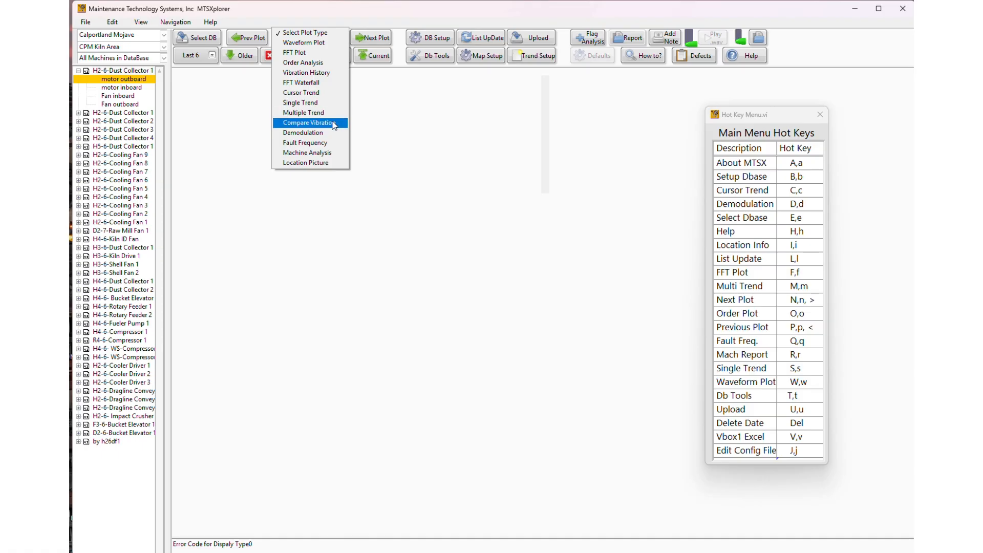
Step: Open an FFT spectrum plot from the plot type list
left_click(596, 254)
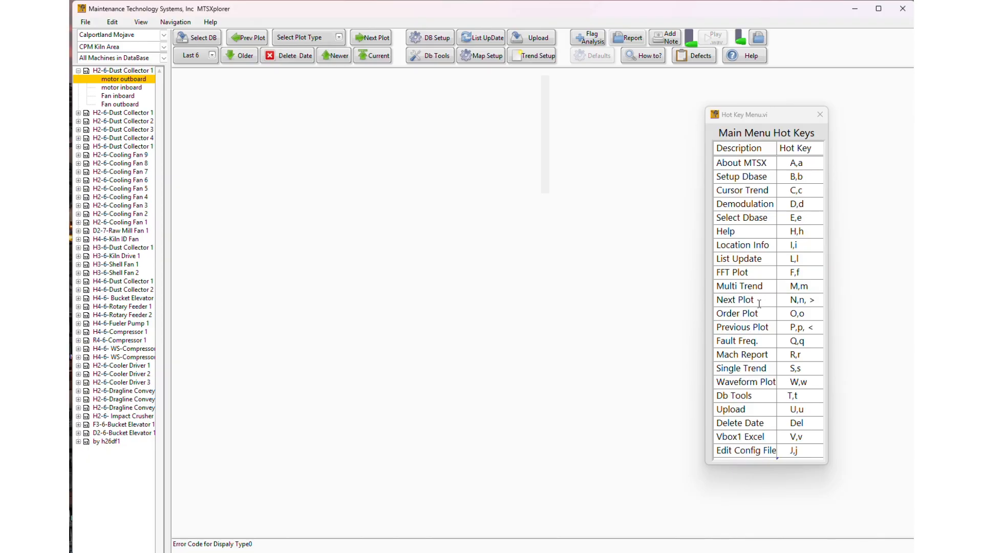
left_click(329, 36)
left_click(313, 53)
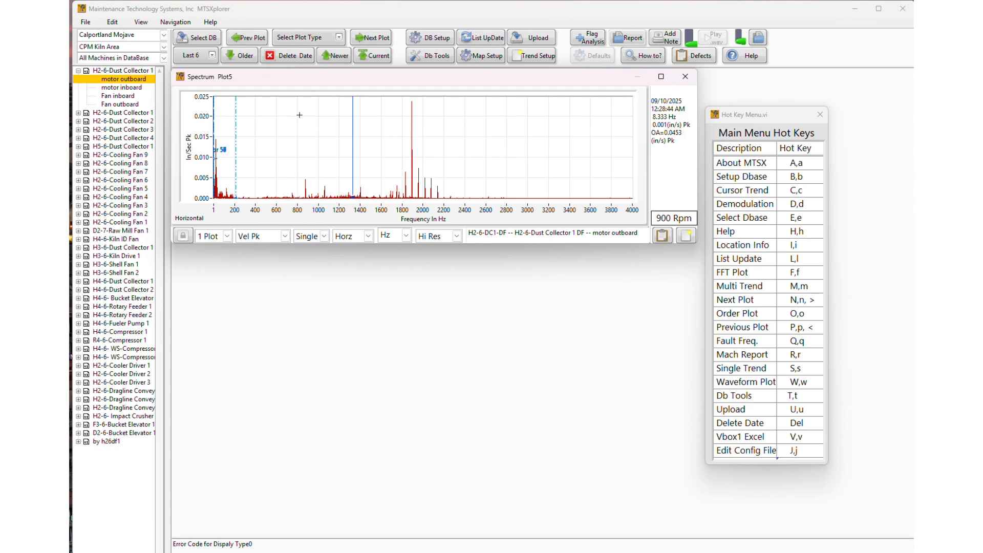
Step: Step through the Fan inboard, motor inboard and motor outboard spectra, then close Spectrum Plot5
left_click(387, 17)
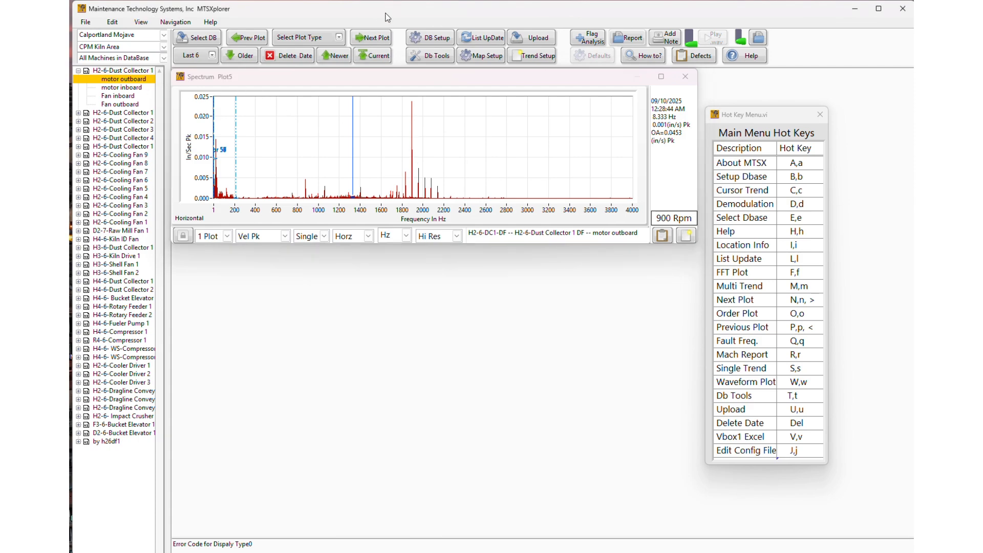
key("n")
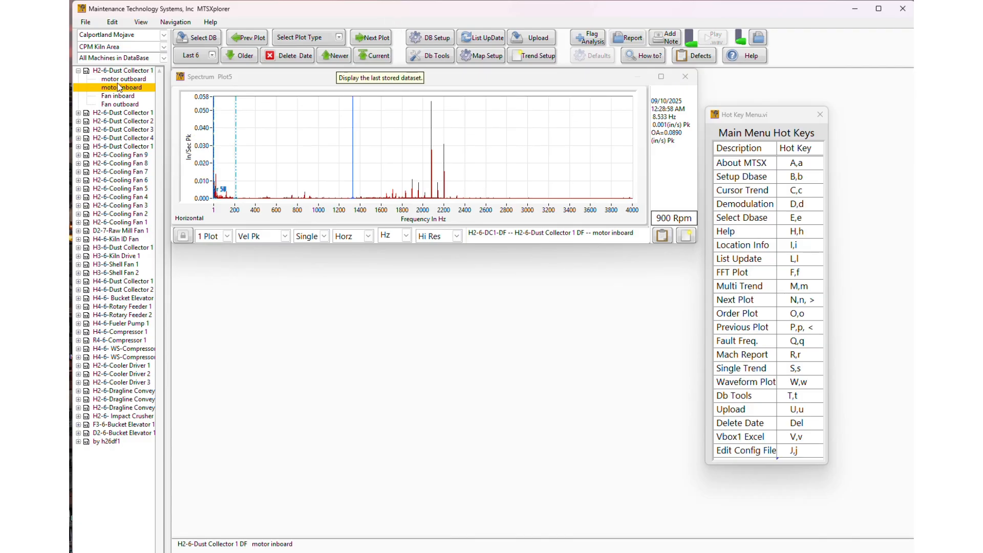
left_click(135, 96)
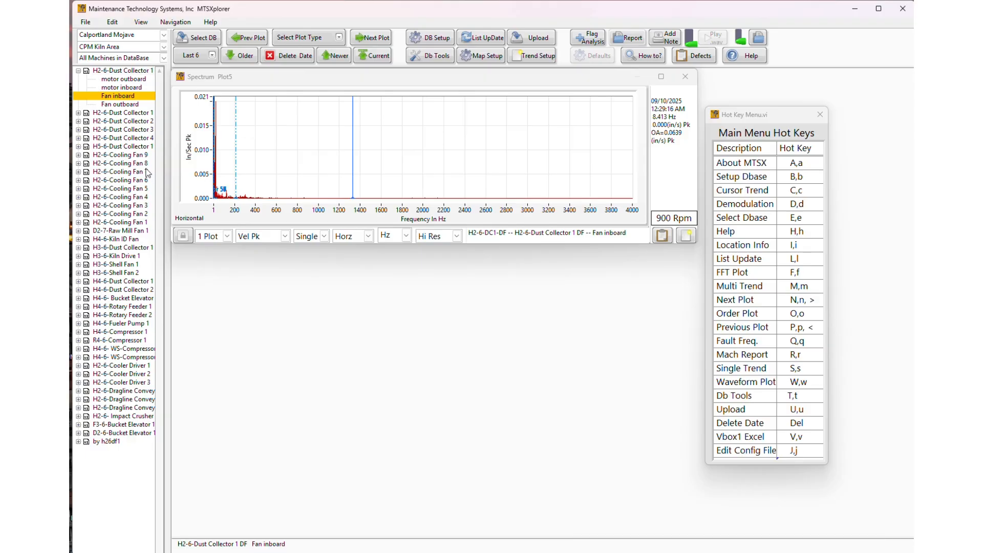
key("p")
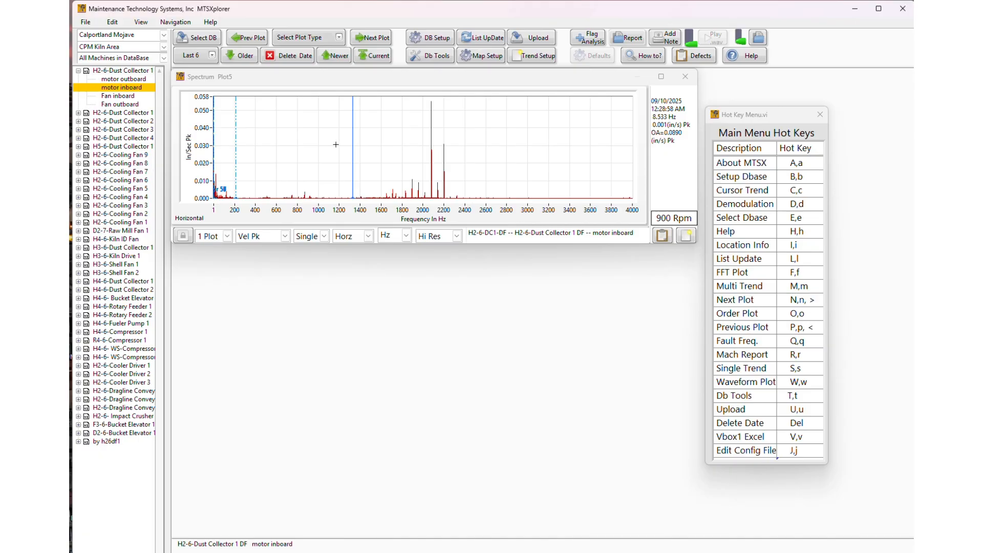
left_click(134, 79)
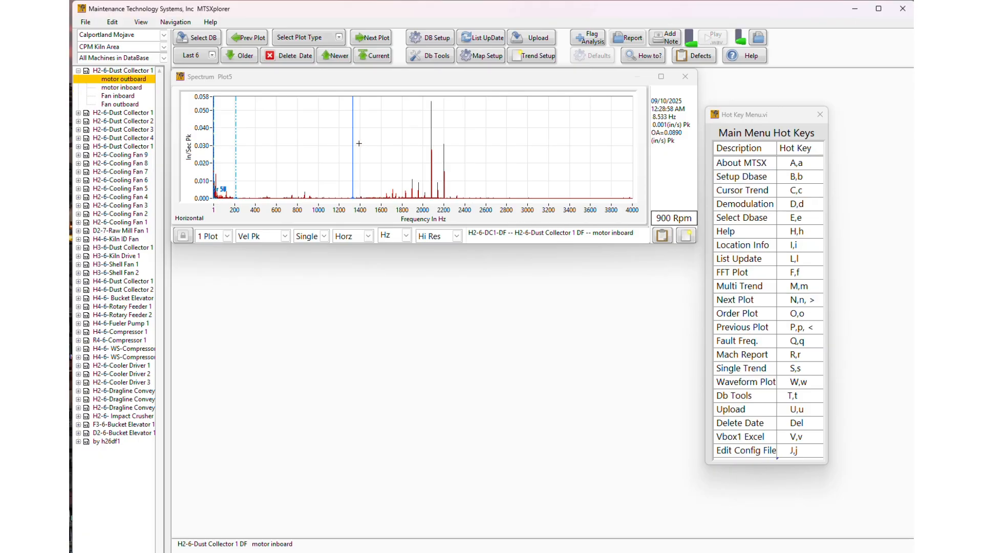
left_click(684, 80)
left_click(684, 79)
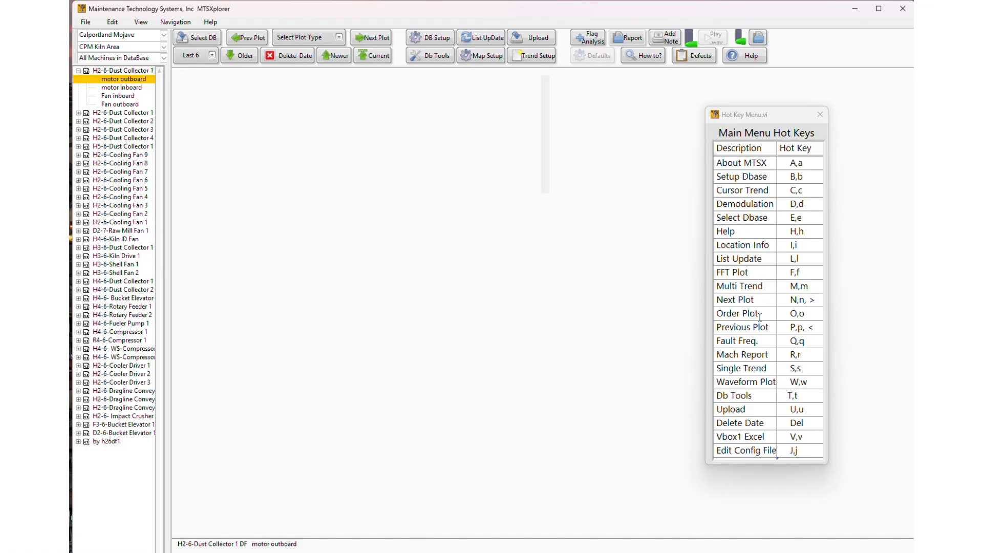
left_click(313, 41)
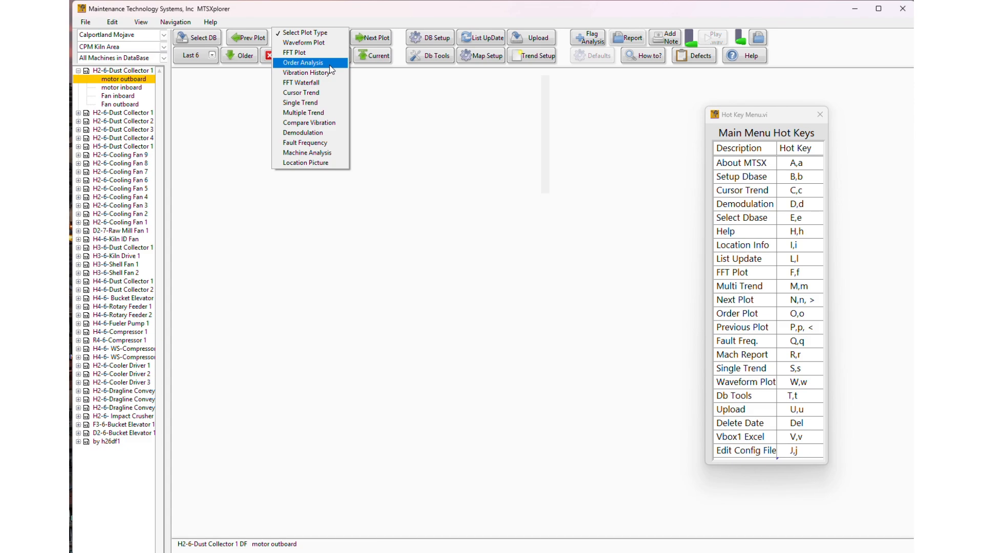
left_click(604, 207)
key("o")
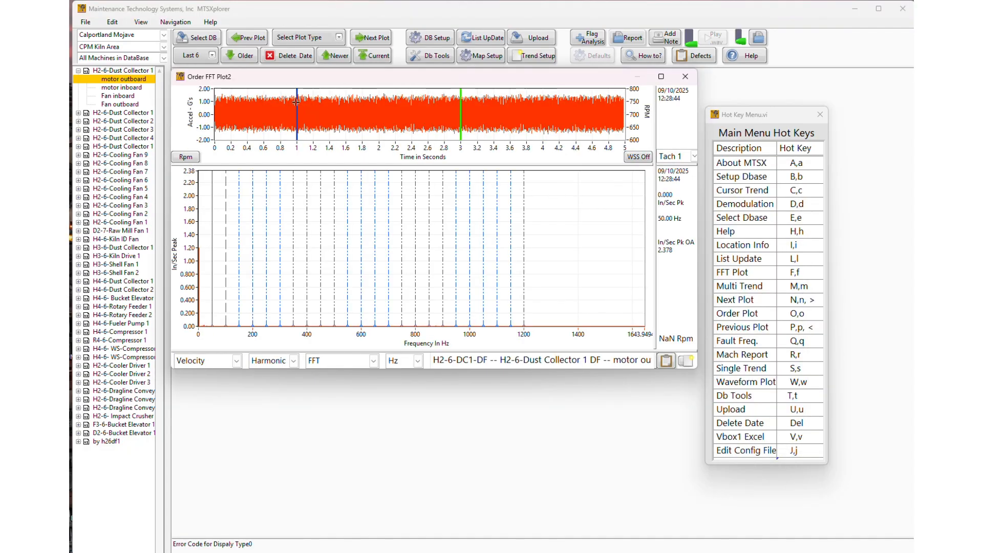
left_click(689, 82)
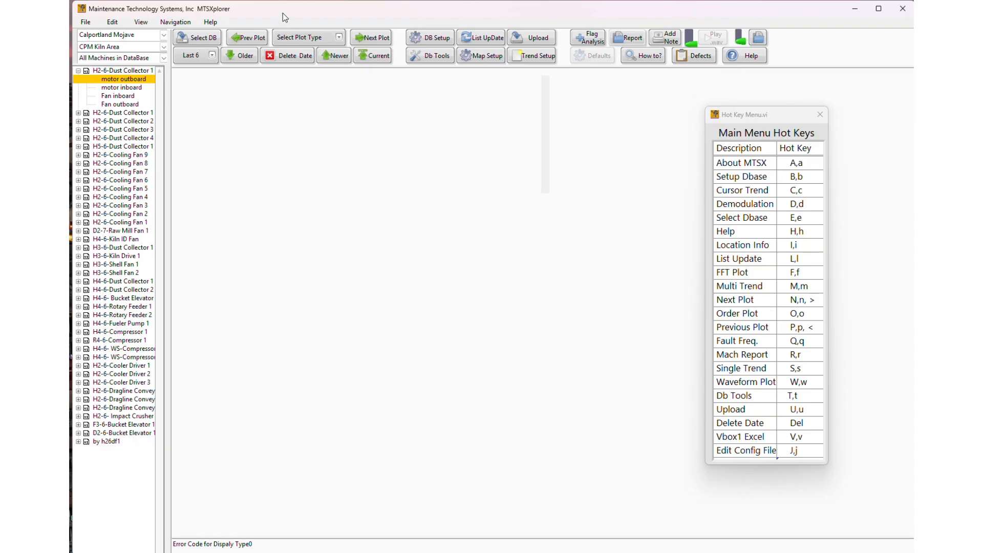
left_click(328, 40)
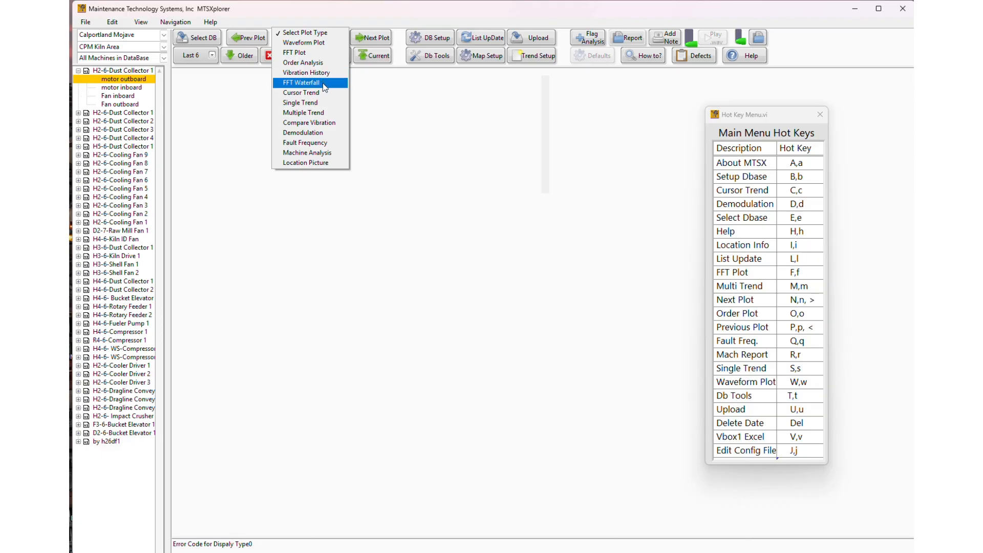
left_click(325, 144)
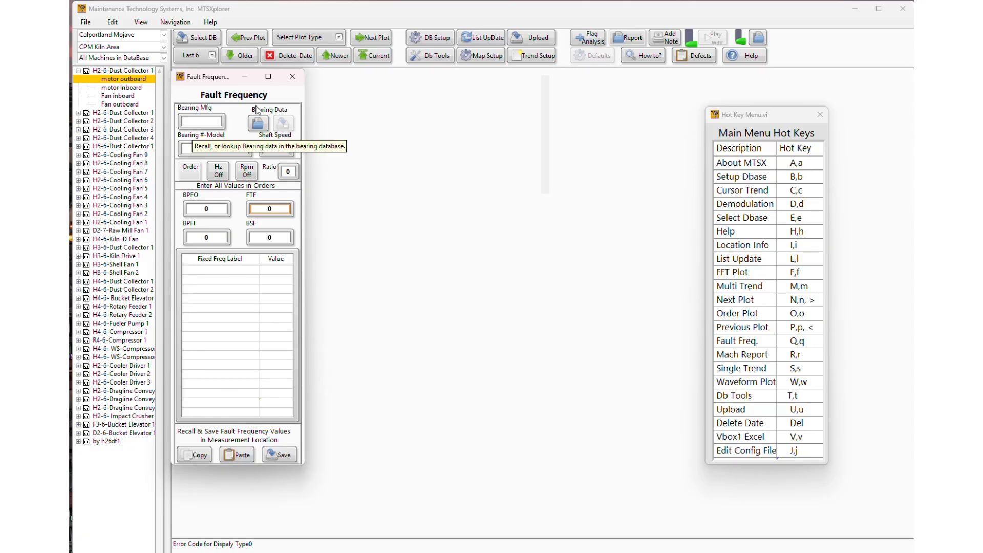
left_click(295, 78)
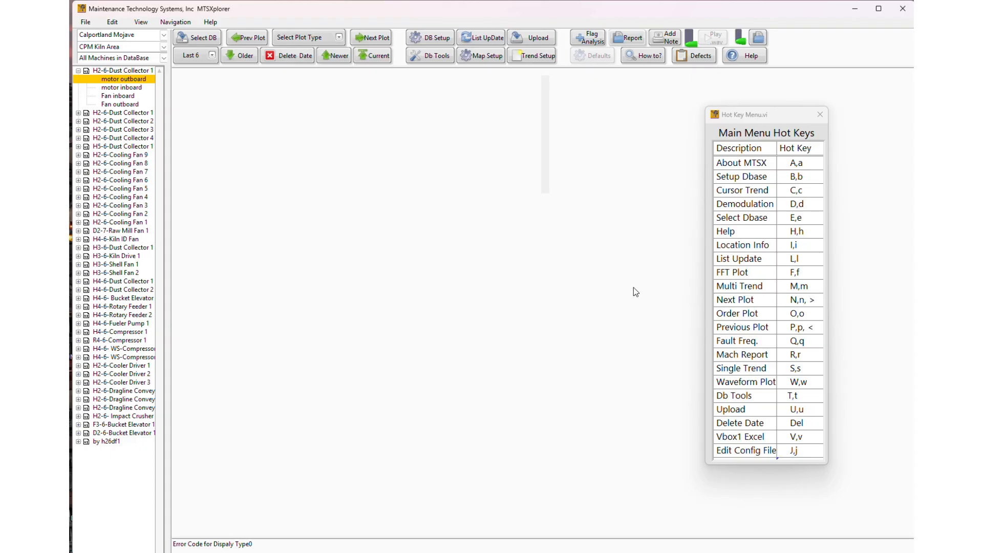
key("r")
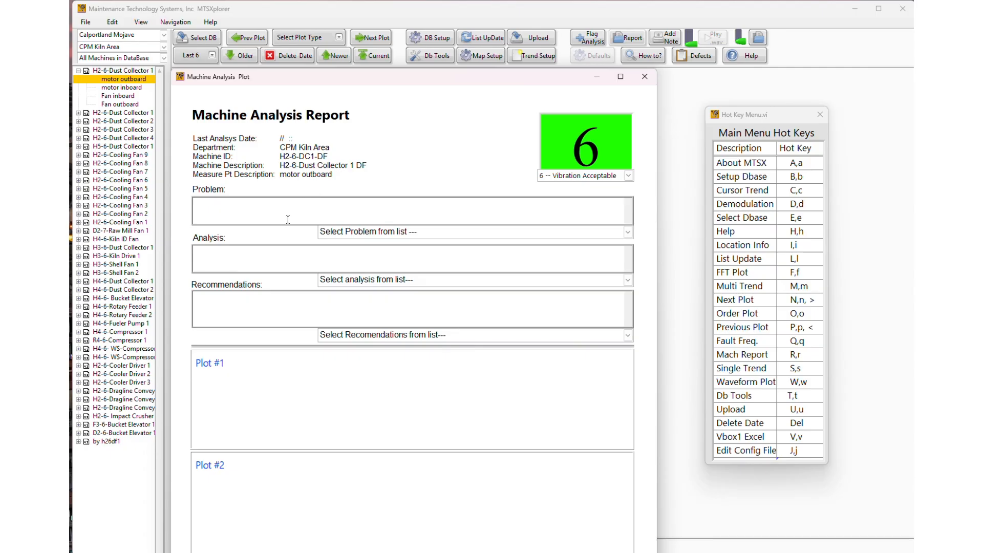
left_click(333, 38)
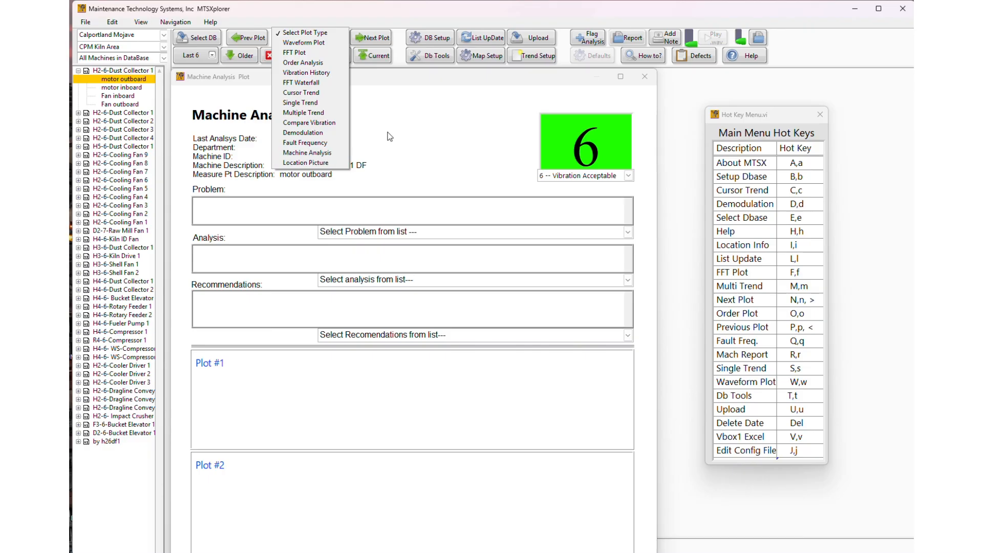
left_click(655, 79)
left_click(652, 81)
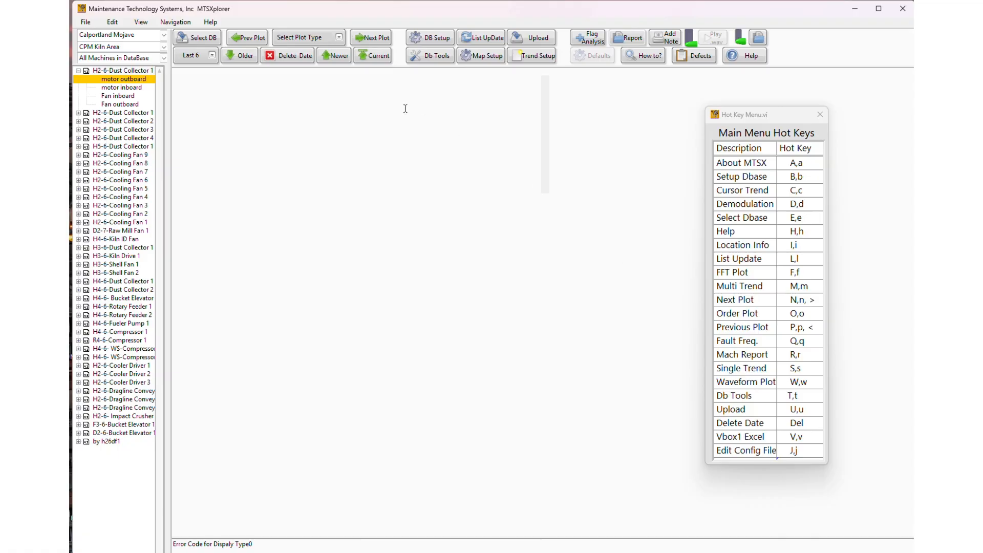
left_click(335, 39)
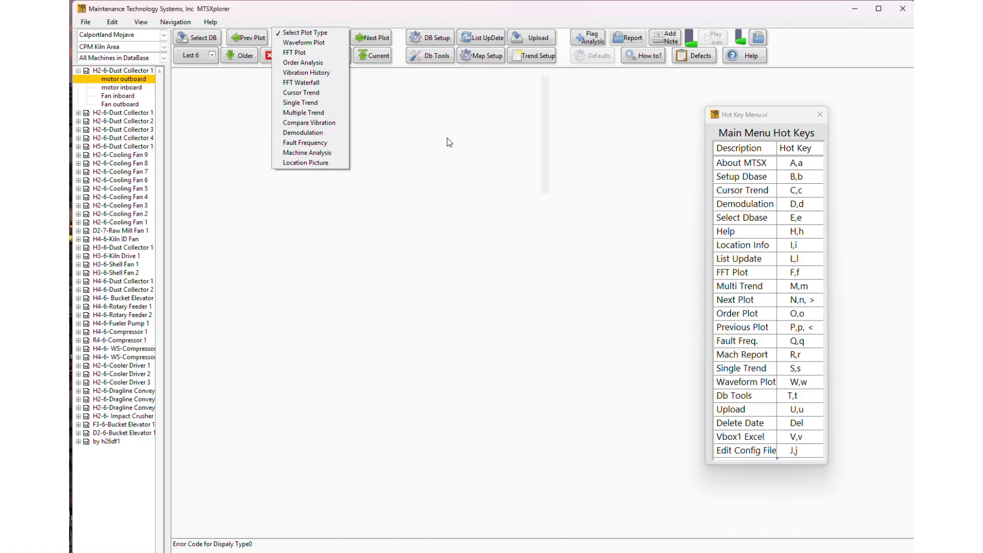
key("s")
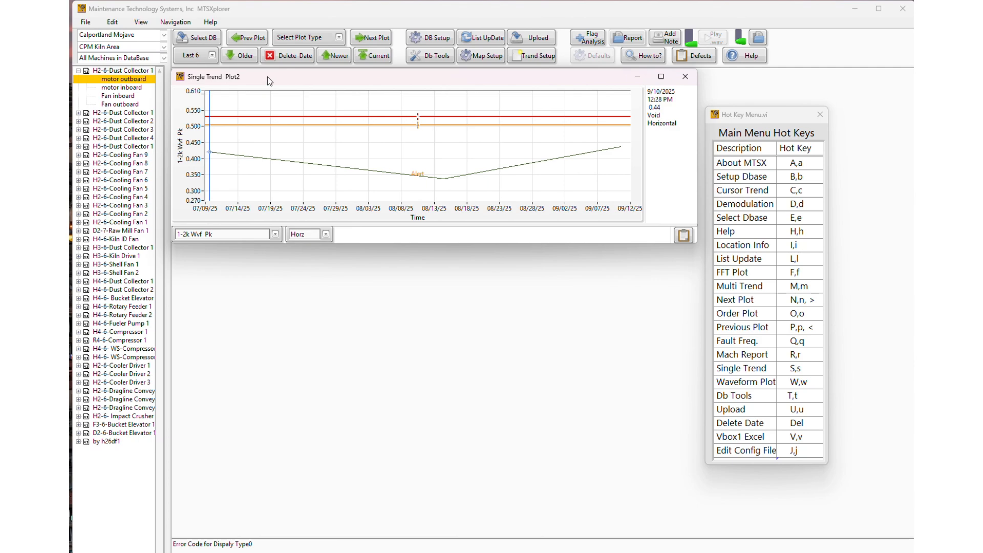
left_click(688, 79)
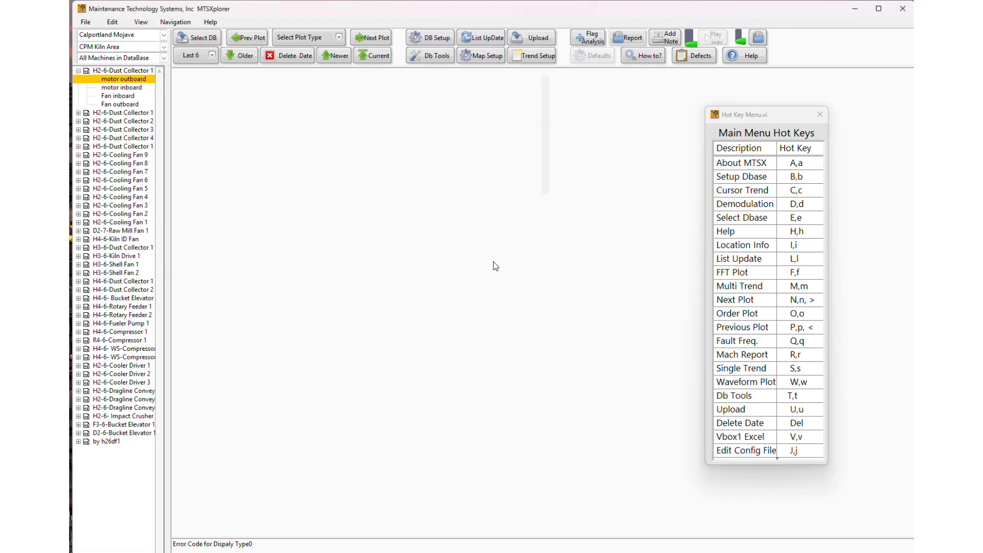
key("w")
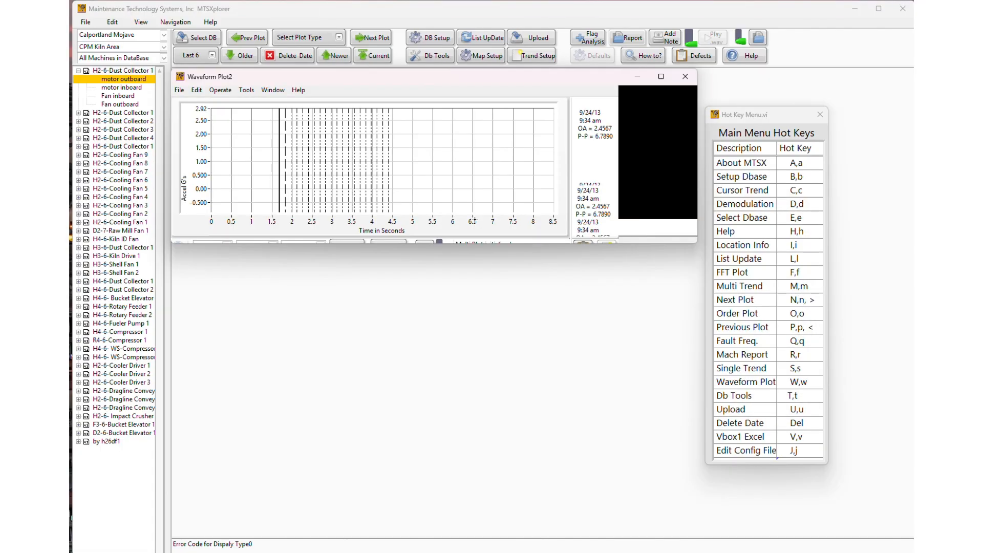
left_click(338, 41)
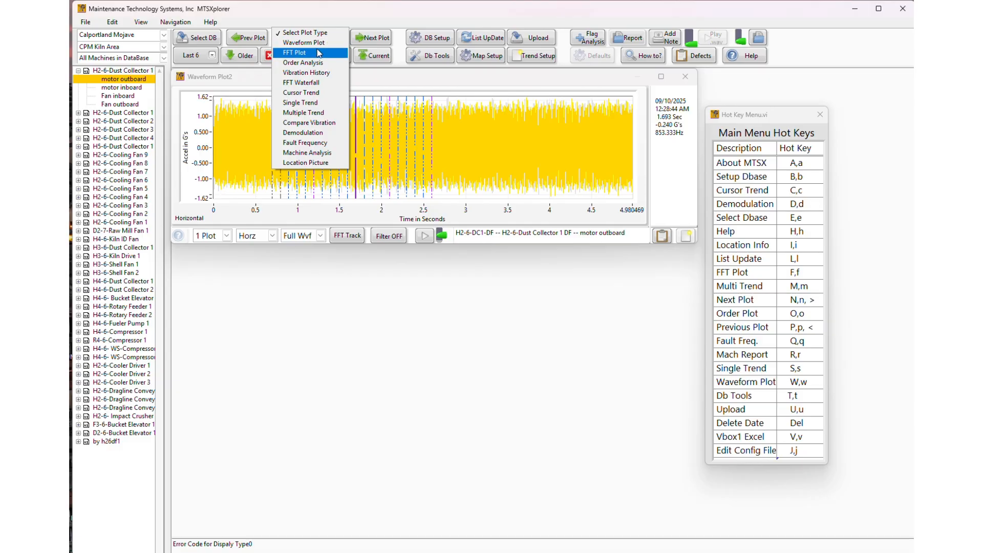
left_click(685, 76)
left_click(685, 76)
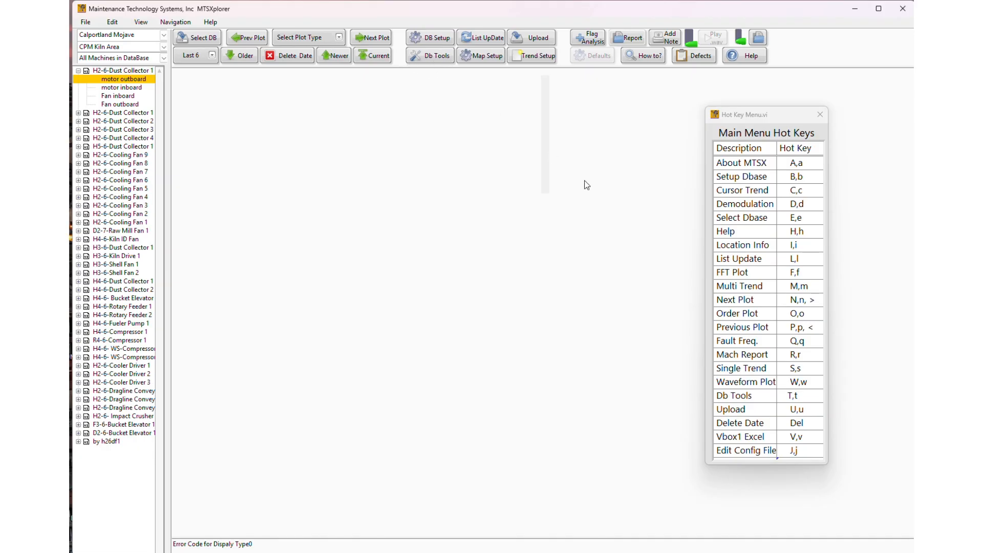
Step: Check the DataBase Tools dialog, then begin an upload to bring up the upload-type notice
key("t")
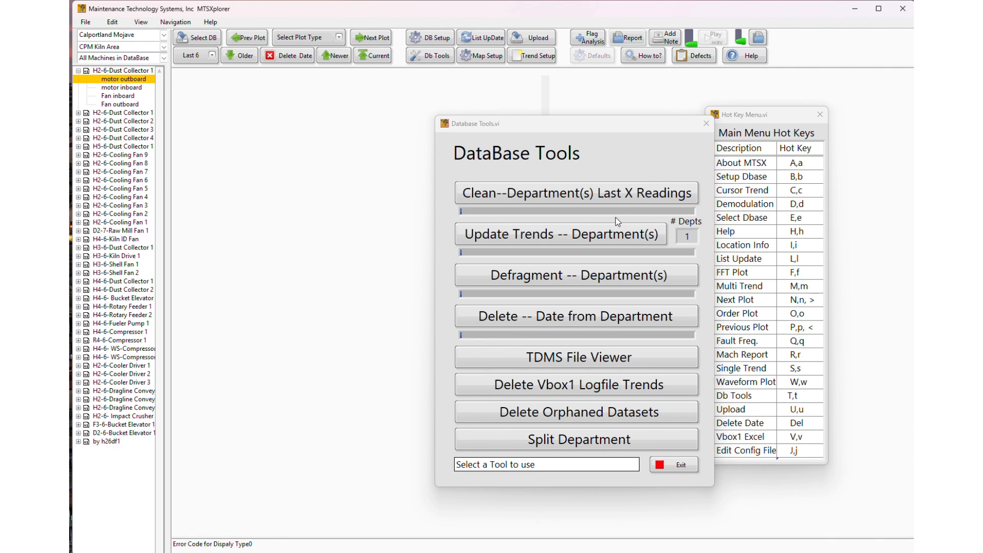
left_click(705, 123)
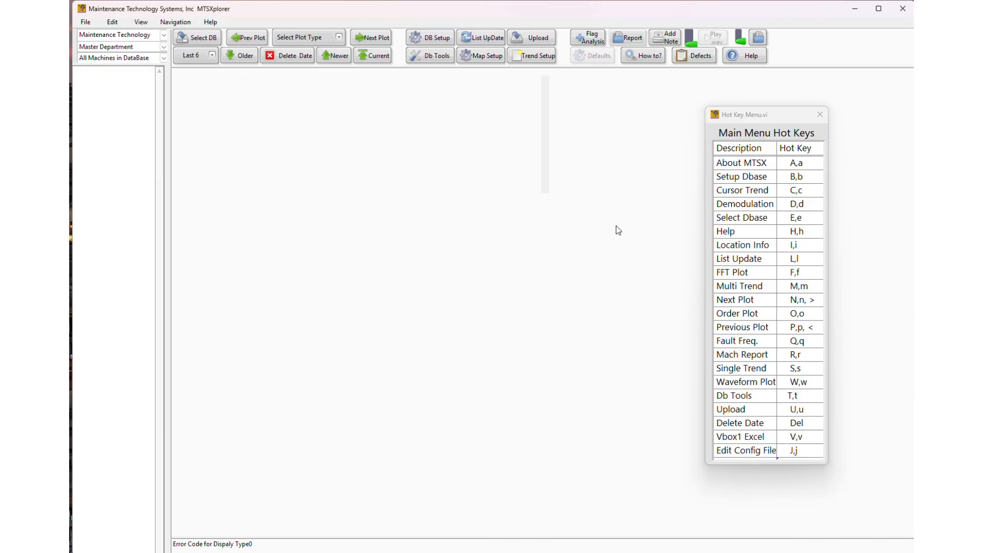
key("u")
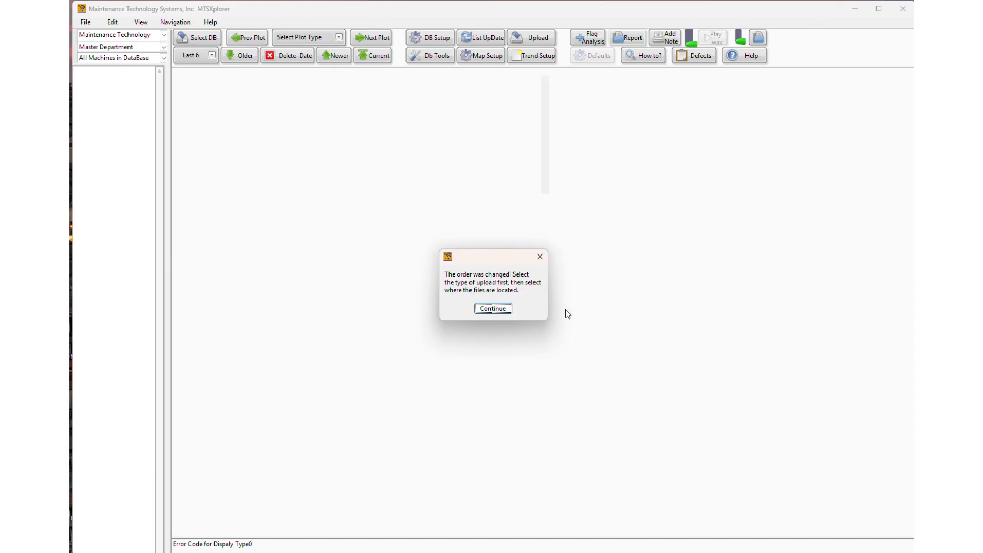
Step: Continue past the upload-type notice and cancel the upload without importing data
left_click(499, 312)
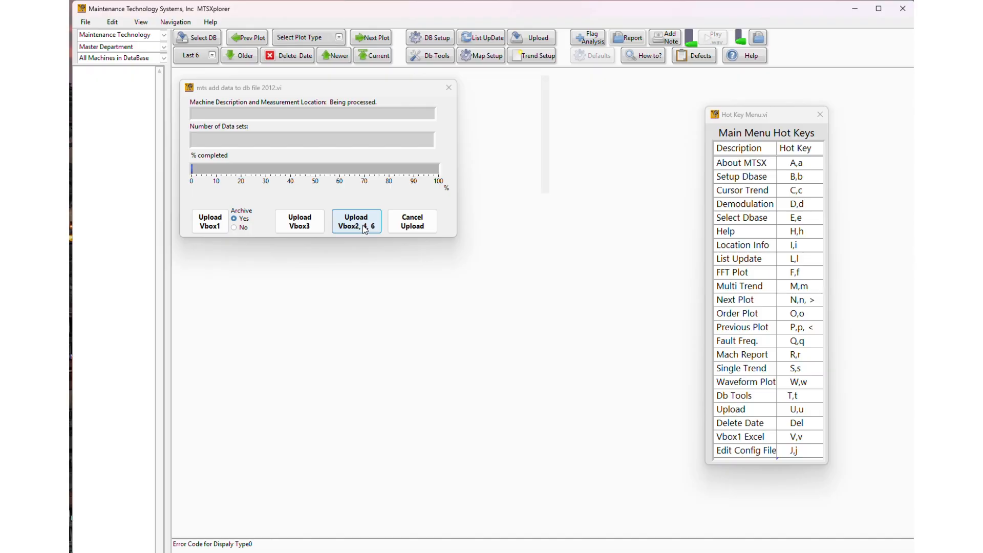
left_click(411, 228)
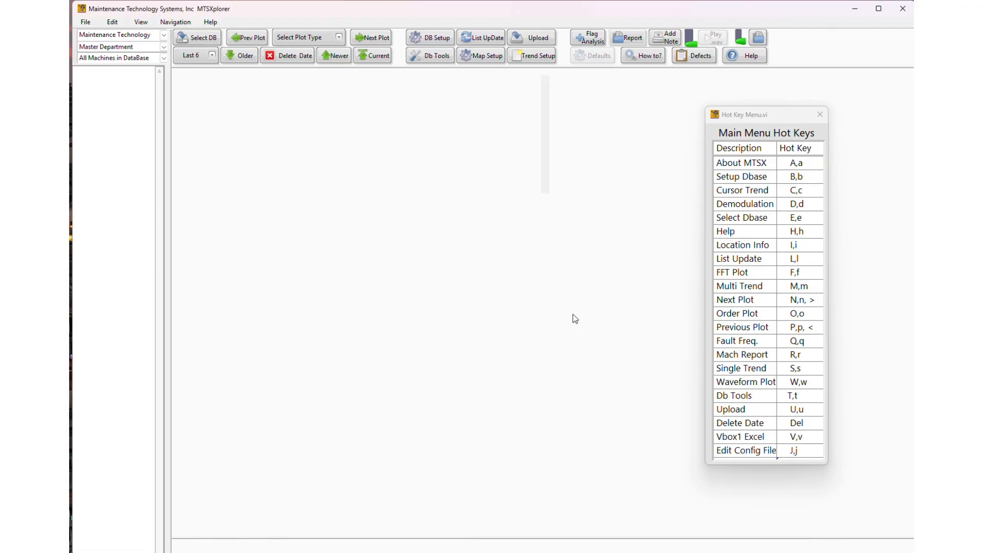
left_click(112, 23)
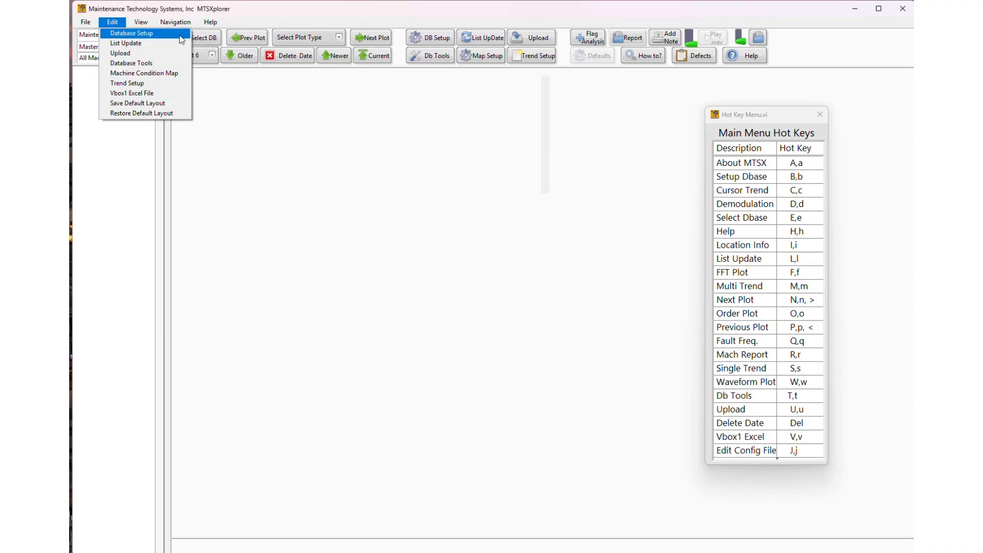
left_click(300, 8)
key("v")
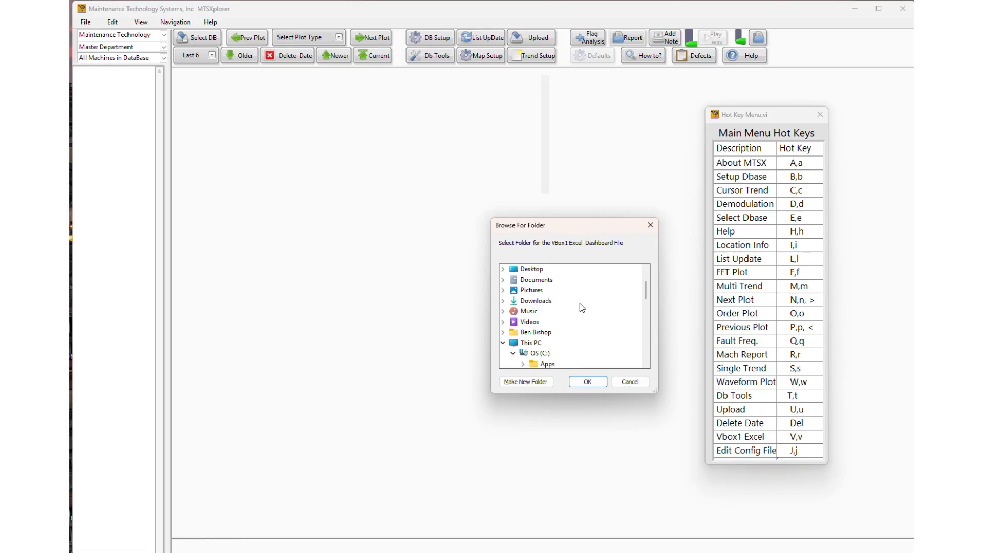
left_click(630, 381)
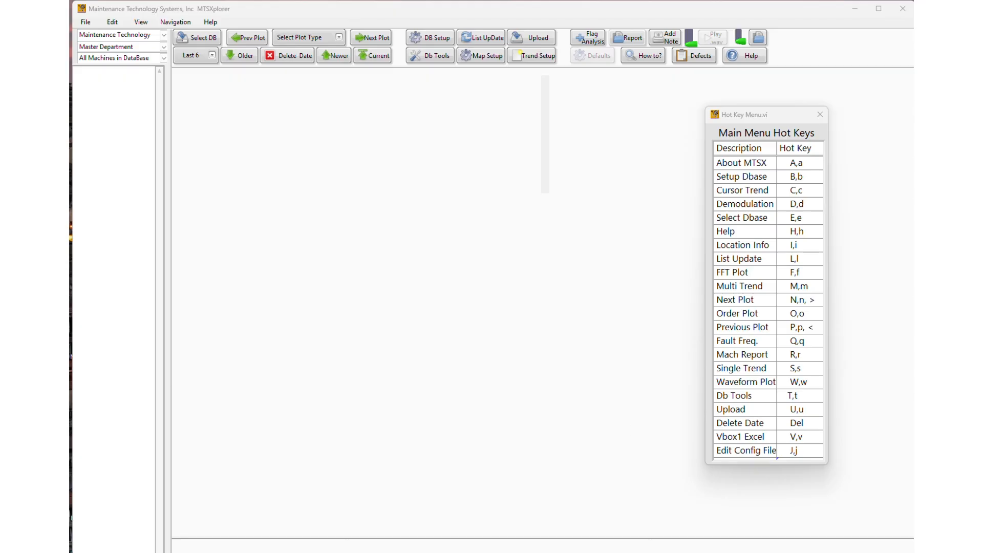
left_click_drag(913, 258, 292, 71)
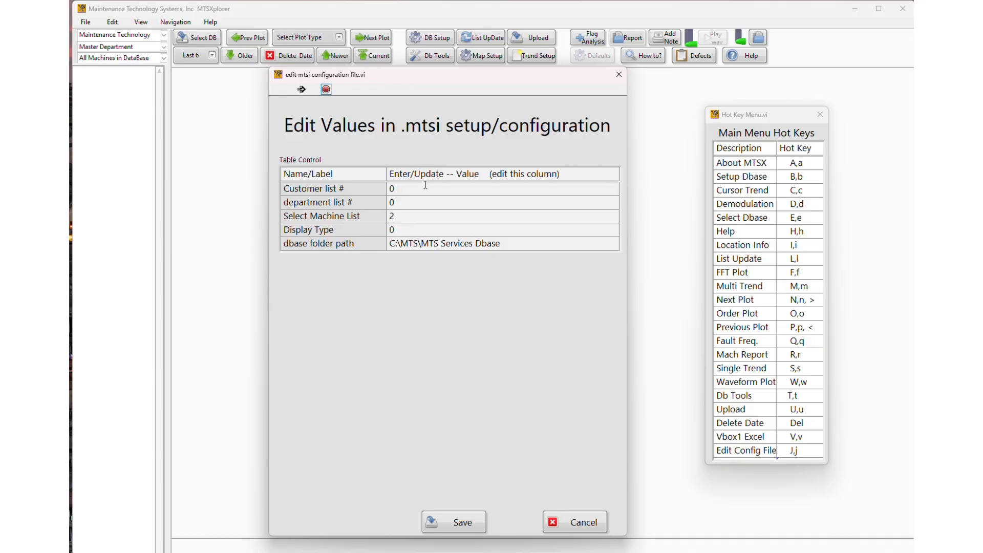
left_click(587, 525)
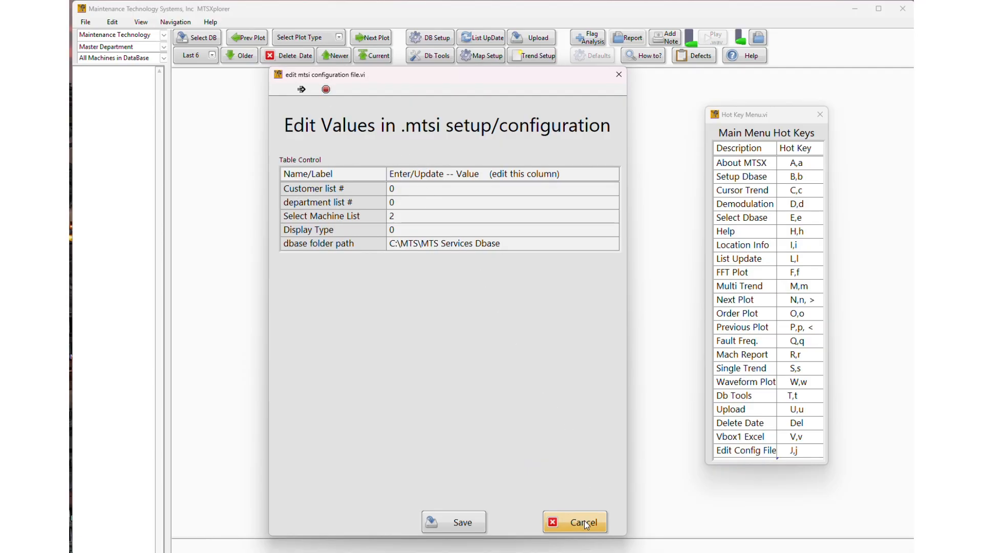